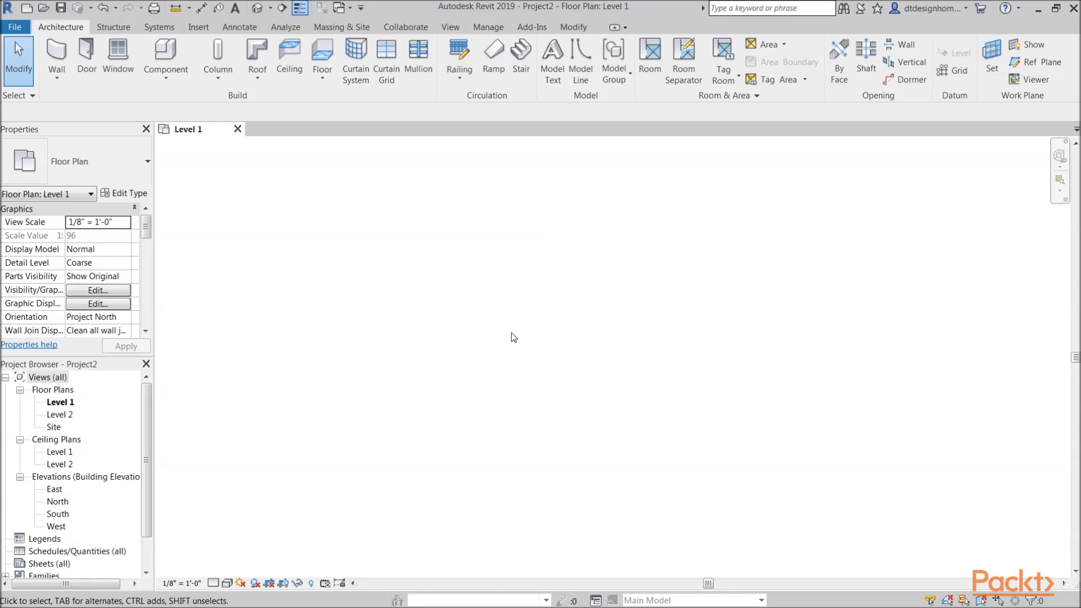
Start an Exterior - Brick on Mtl. Stud wall, specified by Height with its top left Unconnected.
{"action": "left_click", "coordinate": [57, 54]}
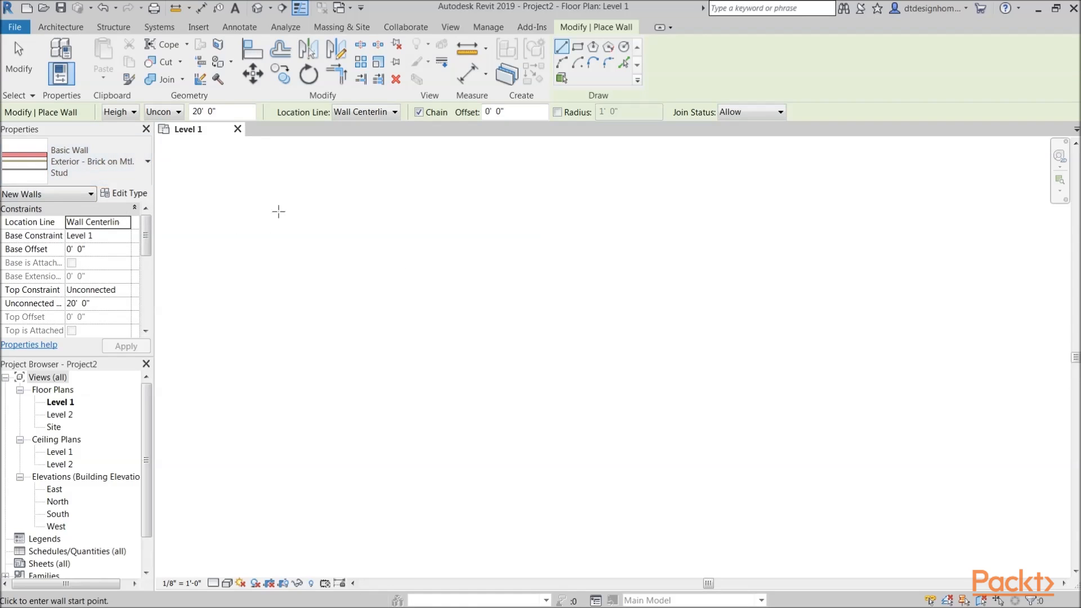
{"action": "left_click", "coordinate": [62, 155]}
{"action": "scroll", "coordinate": [79, 450], "scroll_direction": "down", "scroll_amount": 3}
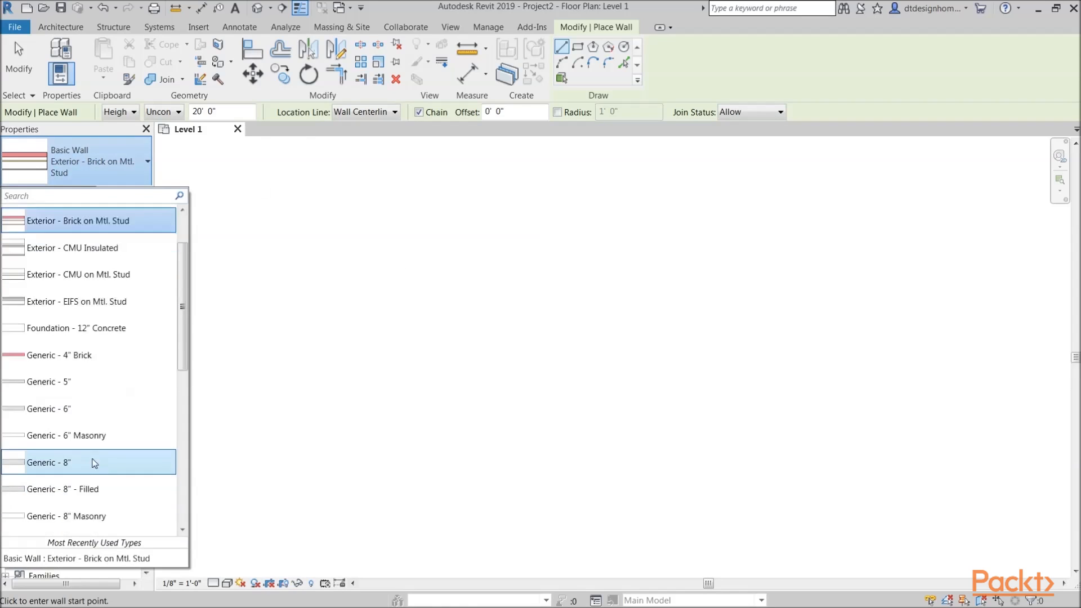
{"action": "left_click", "coordinate": [560, 343]}
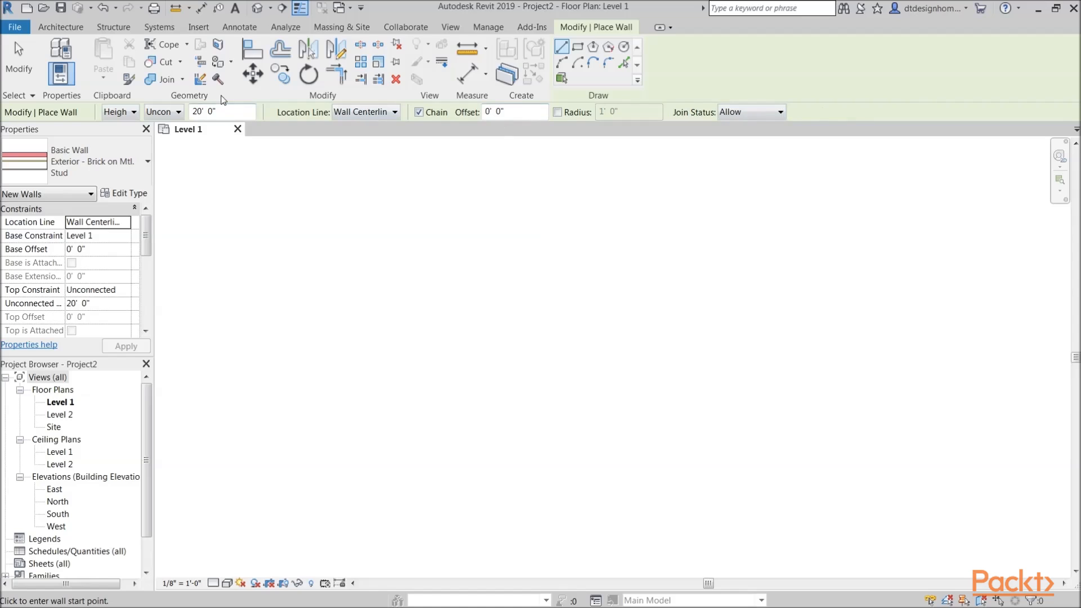
{"action": "left_click", "coordinate": [121, 112]}
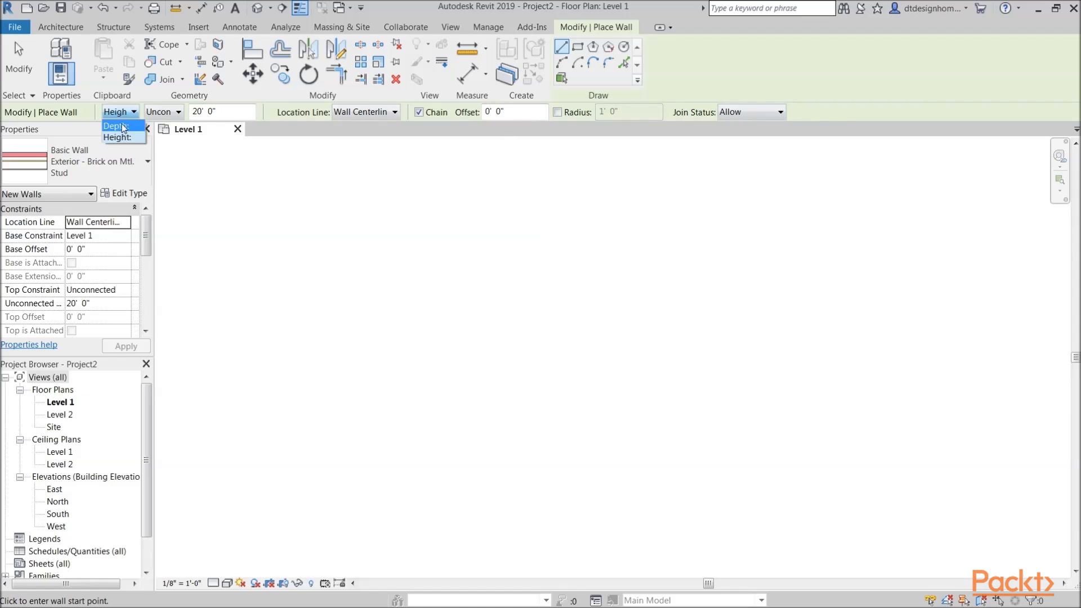
{"action": "left_click", "coordinate": [117, 137]}
{"action": "left_click", "coordinate": [175, 112]}
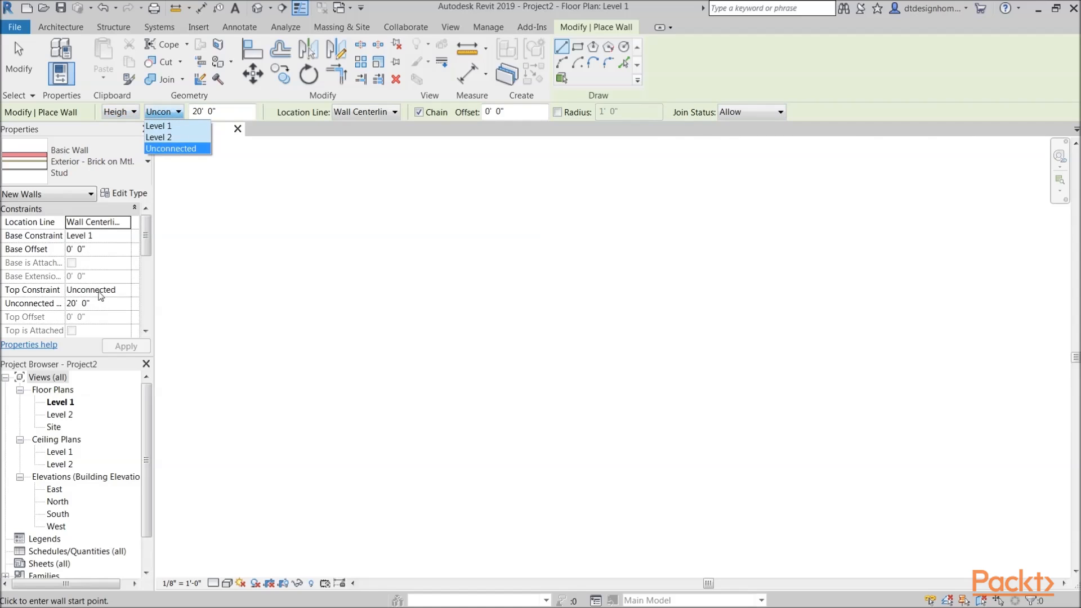
{"action": "left_click", "coordinate": [178, 149]}
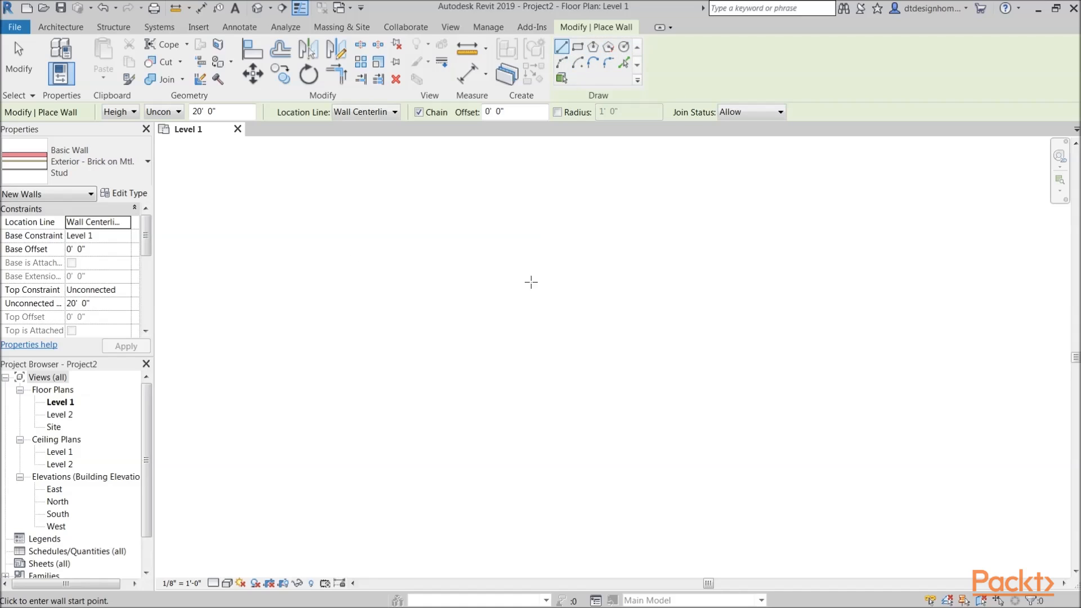
Draw a single horizontal wall about 35' long across the Level 1 floor plan.
{"action": "left_click", "coordinate": [349, 253]}
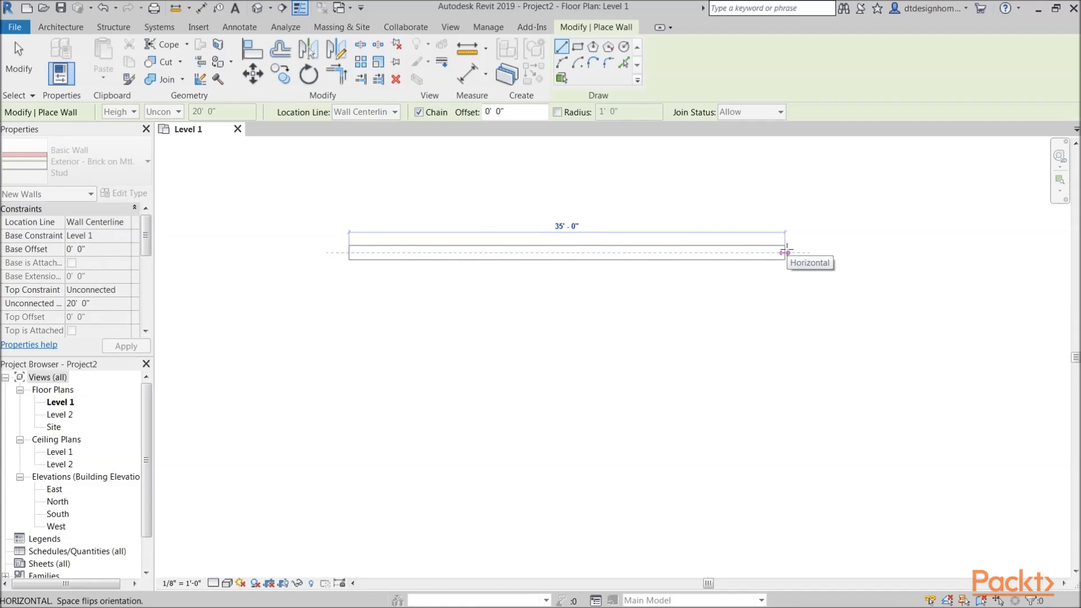
{"action": "left_click", "coordinate": [786, 253]}
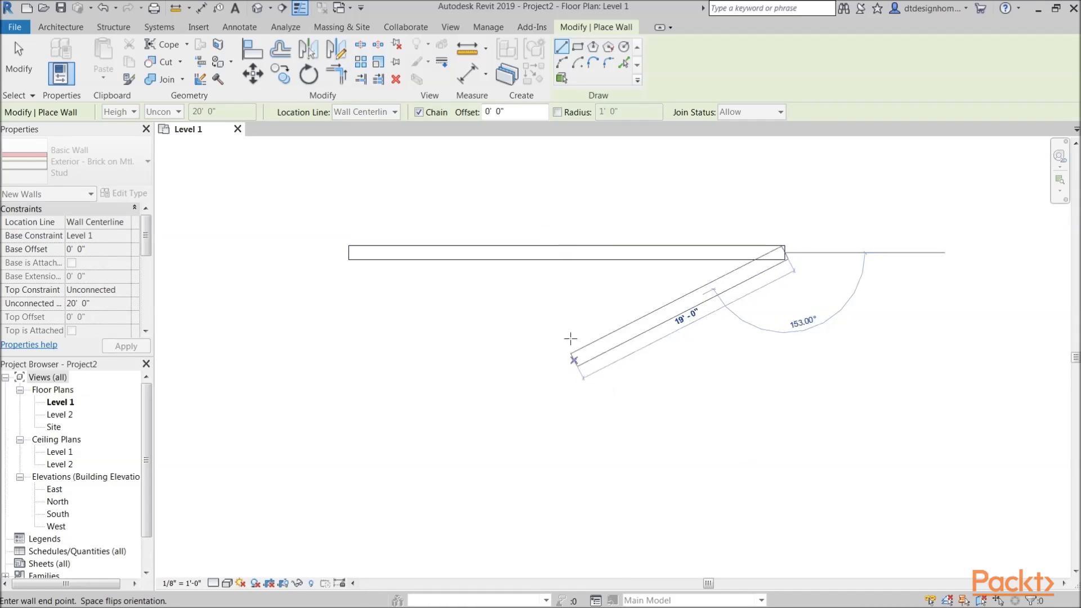
{"action": "right_click", "coordinate": [560, 309]}
{"action": "left_click", "coordinate": [590, 318]}
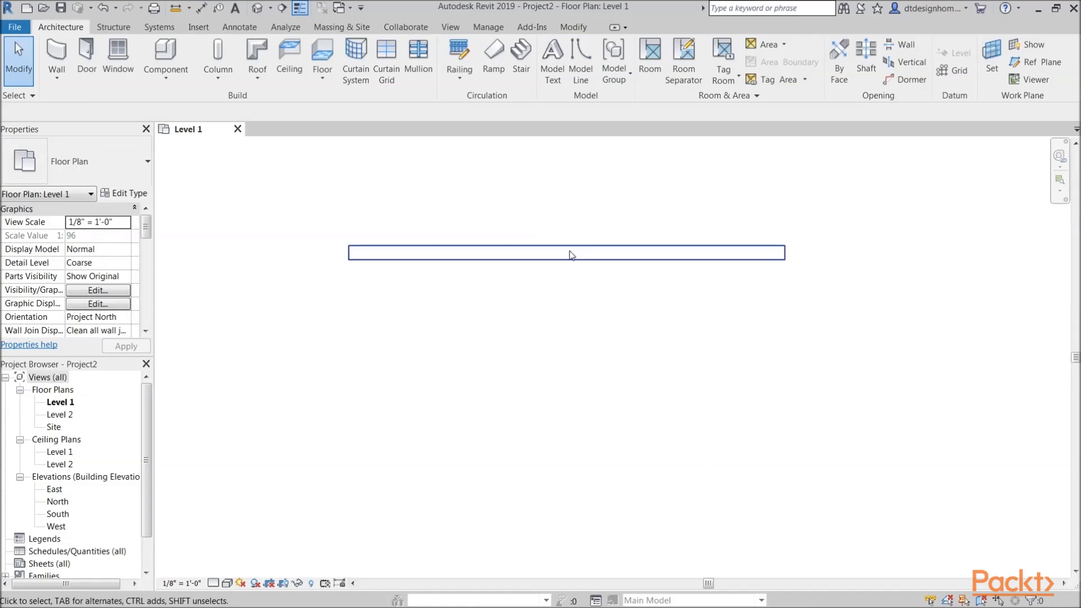
Change the Level 1 view's detail level to Medium, and then to Fine.
{"action": "left_click", "coordinate": [536, 258]}
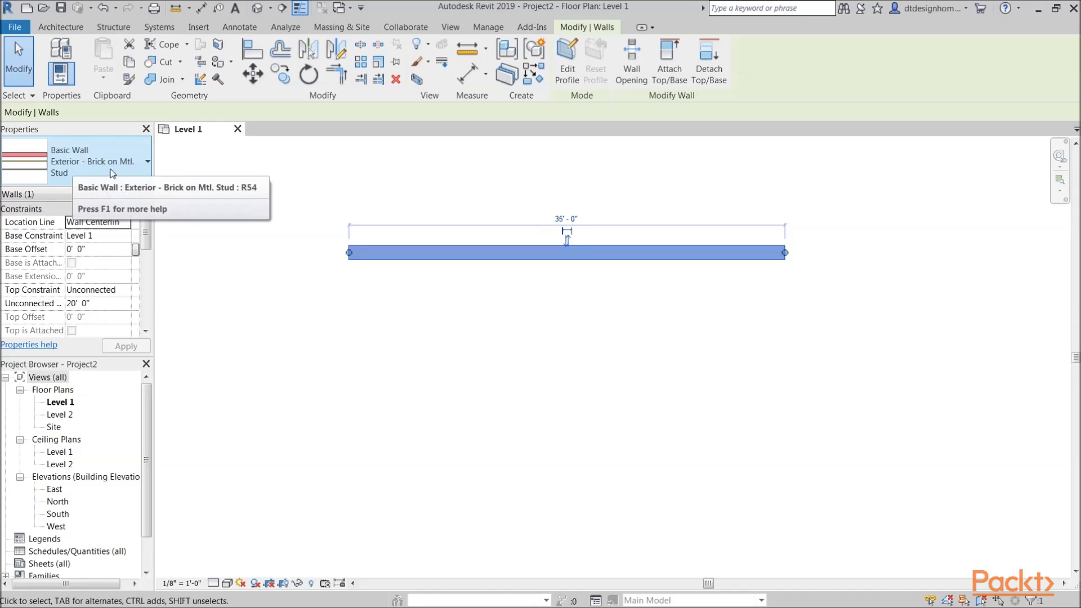
{"action": "scroll", "coordinate": [517, 304], "scroll_direction": "up", "scroll_amount": 3}
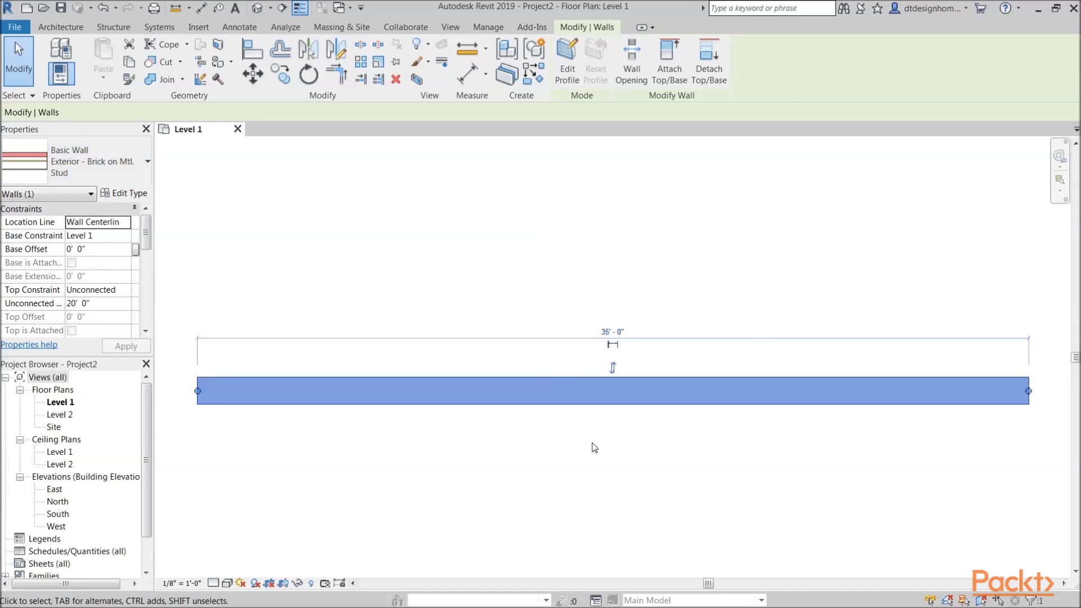
{"action": "left_click", "coordinate": [594, 448]}
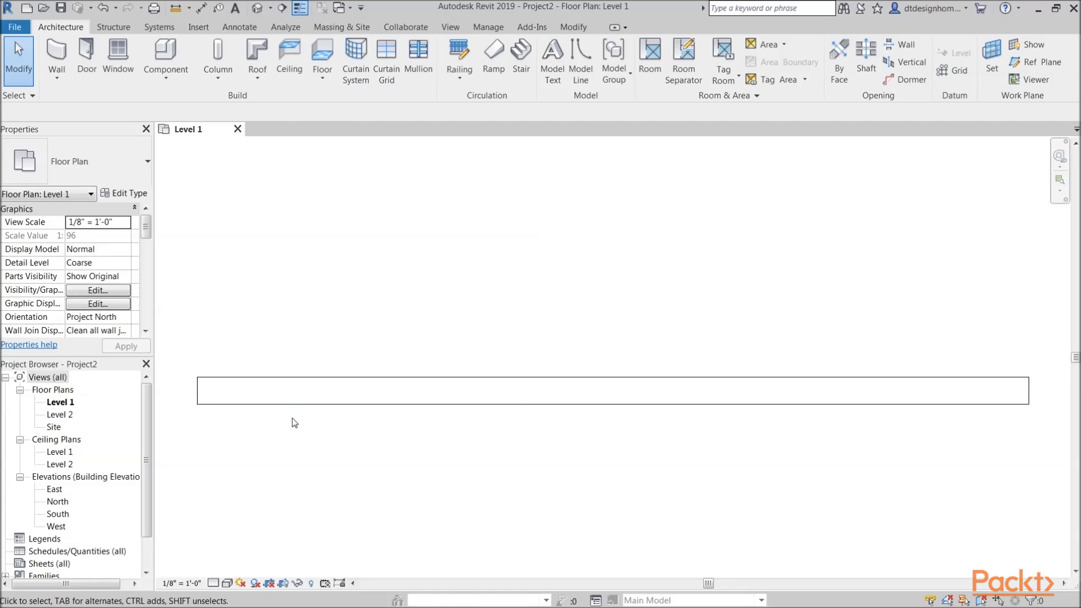
{"action": "left_click", "coordinate": [213, 584]}
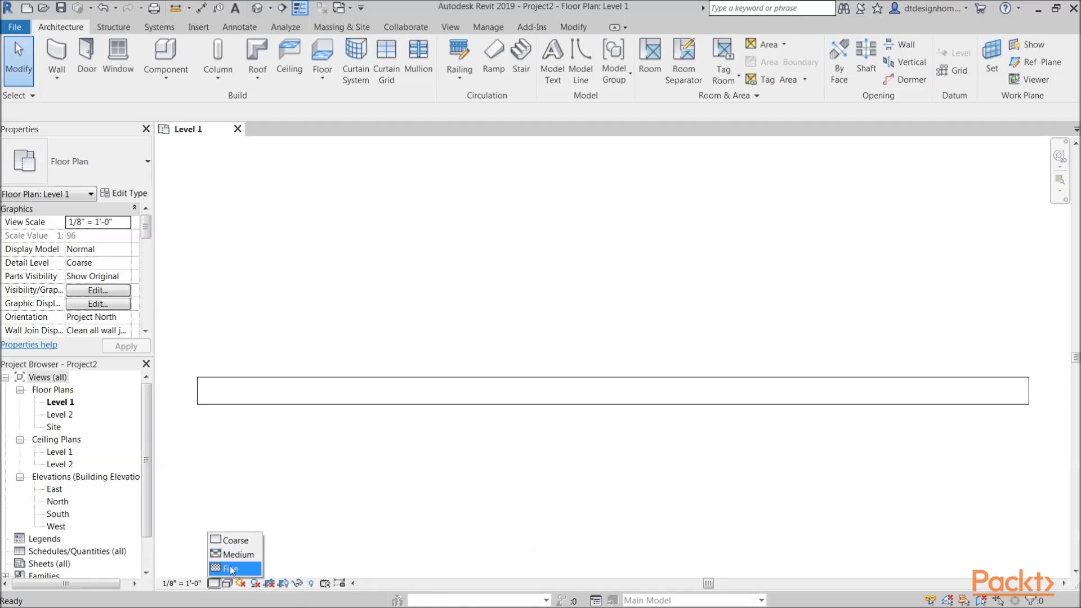
{"action": "left_click", "coordinate": [229, 557]}
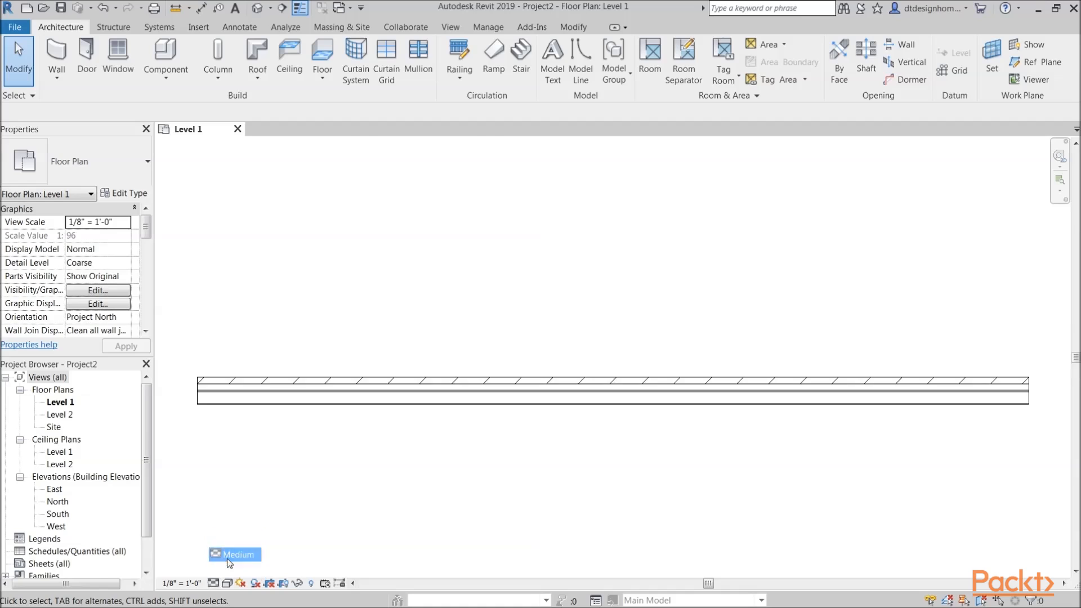
{"action": "left_click", "coordinate": [214, 584]}
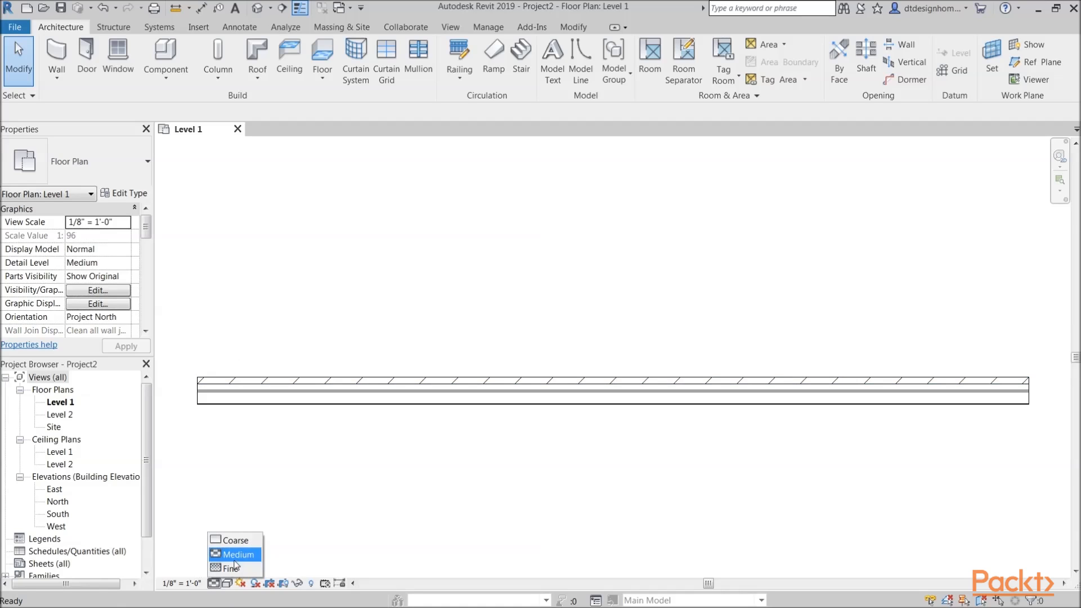
{"action": "left_click", "coordinate": [234, 570]}
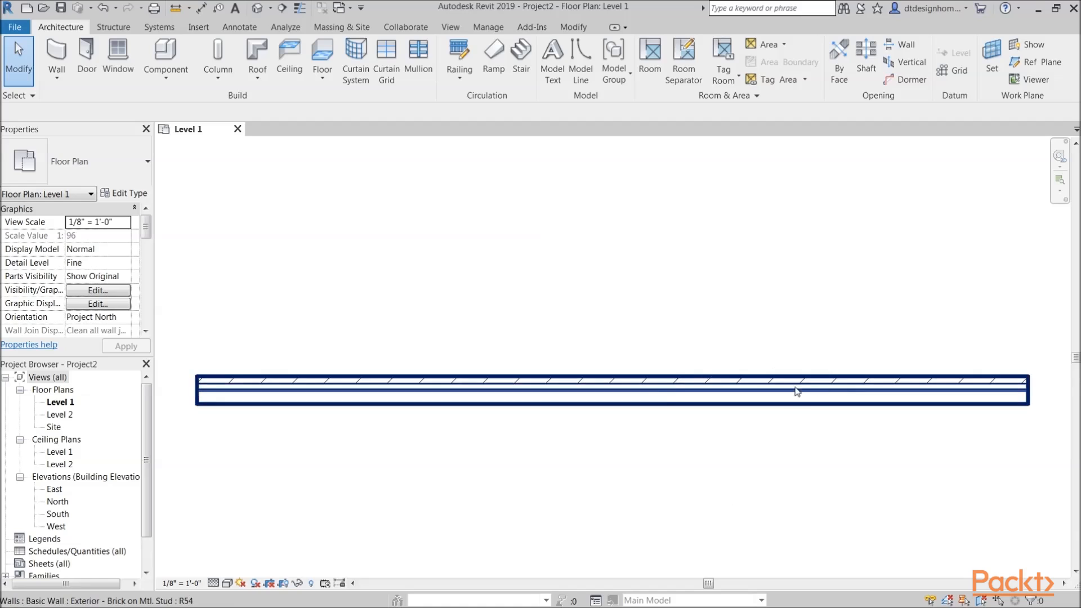
Turn on Thin Lines so the wall's layers are drawn without heavy line weights.
{"action": "middle_click_drag", "start_coordinate": [647, 345], "coordinate": [650, 344]}
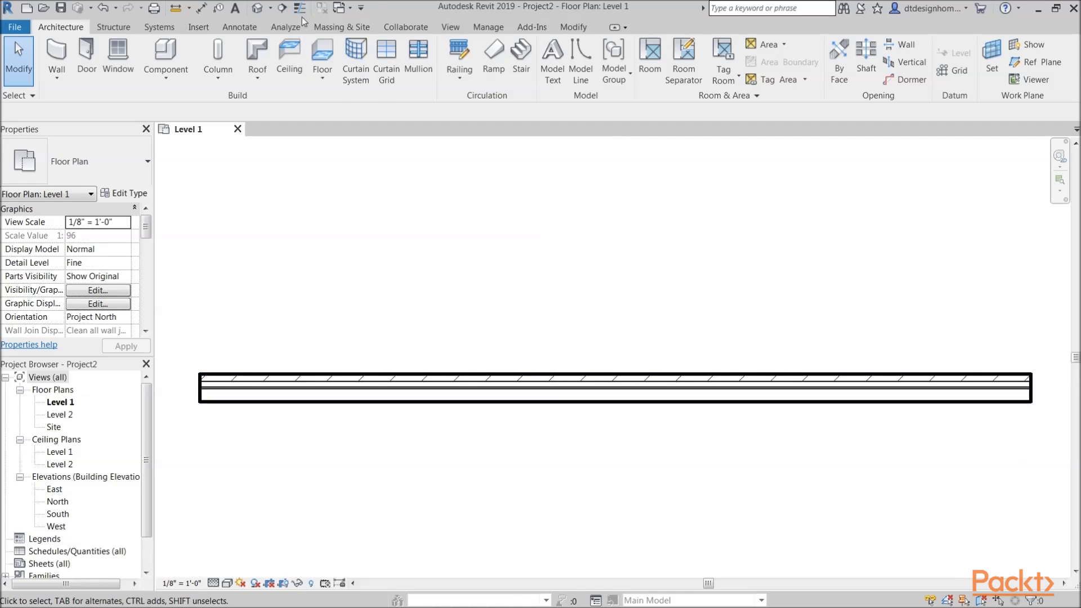
{"action": "scroll", "coordinate": [197, 398], "scroll_direction": "up", "scroll_amount": 3}
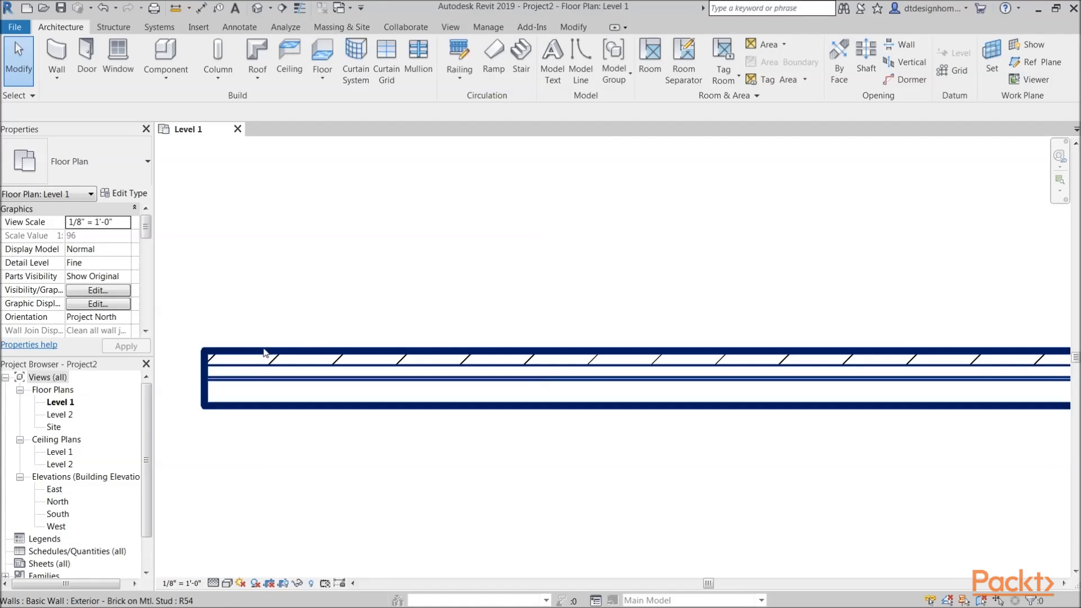
{"action": "middle_click_drag", "start_coordinate": [487, 272], "coordinate": [474, 273]}
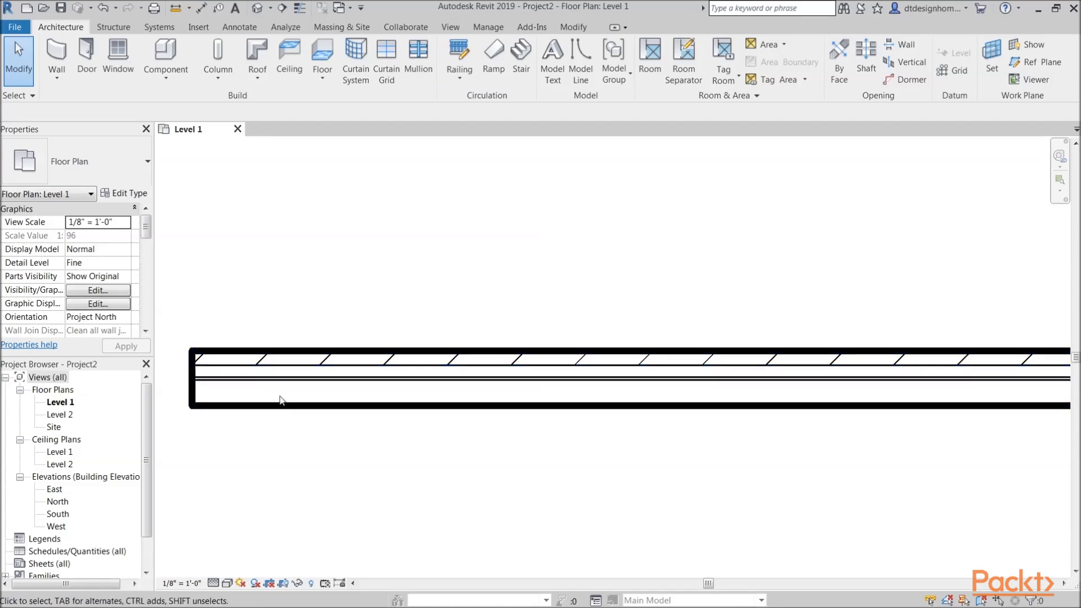
{"action": "key", "text": "t"}
{"action": "key", "text": "l"}
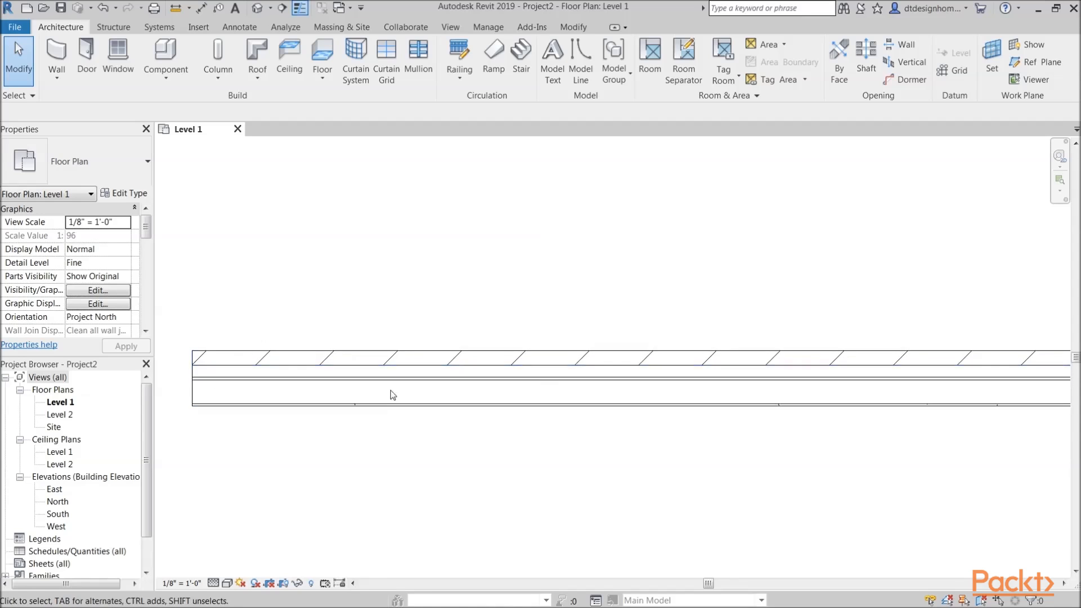
{"action": "scroll", "coordinate": [391, 389], "scroll_direction": "down", "scroll_amount": 3}
{"action": "middle_click_drag", "start_coordinate": [643, 415], "coordinate": [577, 414]}
{"action": "scroll", "coordinate": [603, 429], "scroll_direction": "up", "scroll_amount": 2}
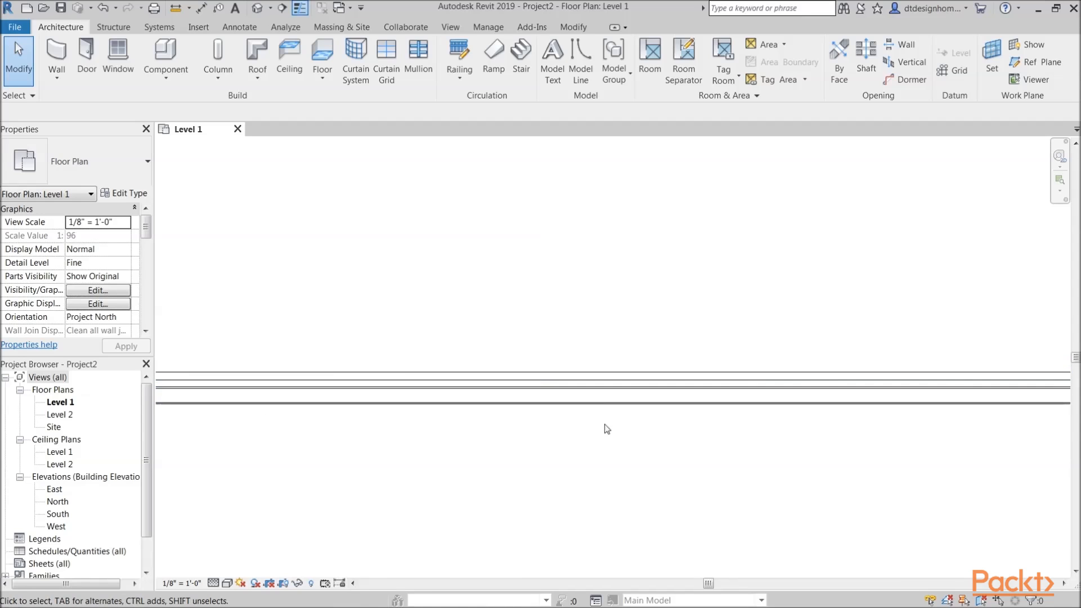
{"action": "scroll", "coordinate": [603, 429], "scroll_direction": "down", "scroll_amount": 1}
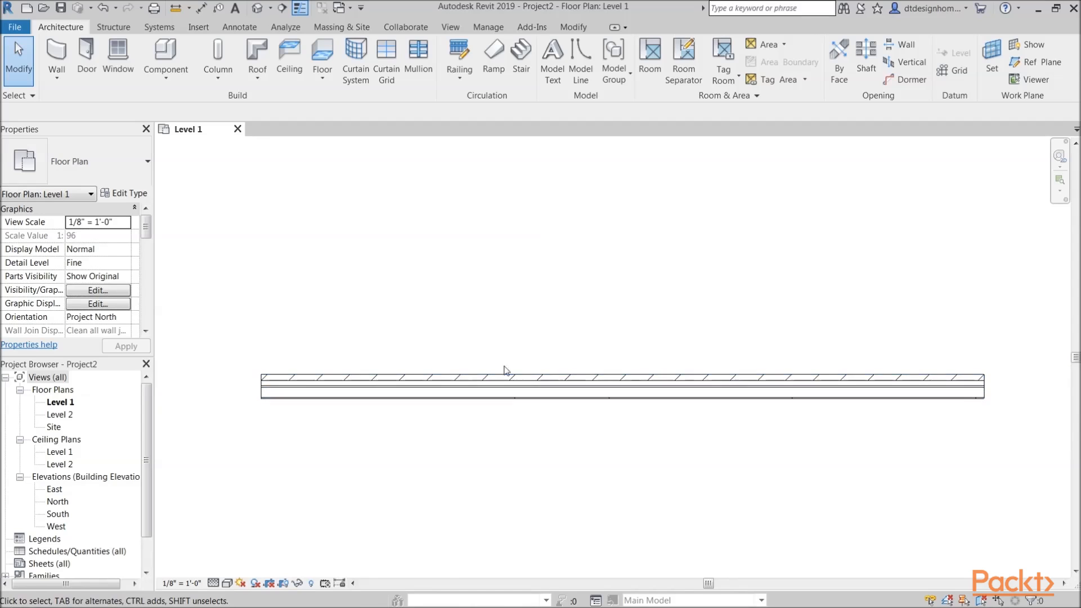
Examine the Location Line options of the drawn wall without choosing a different one.
{"action": "left_click", "coordinate": [458, 385]}
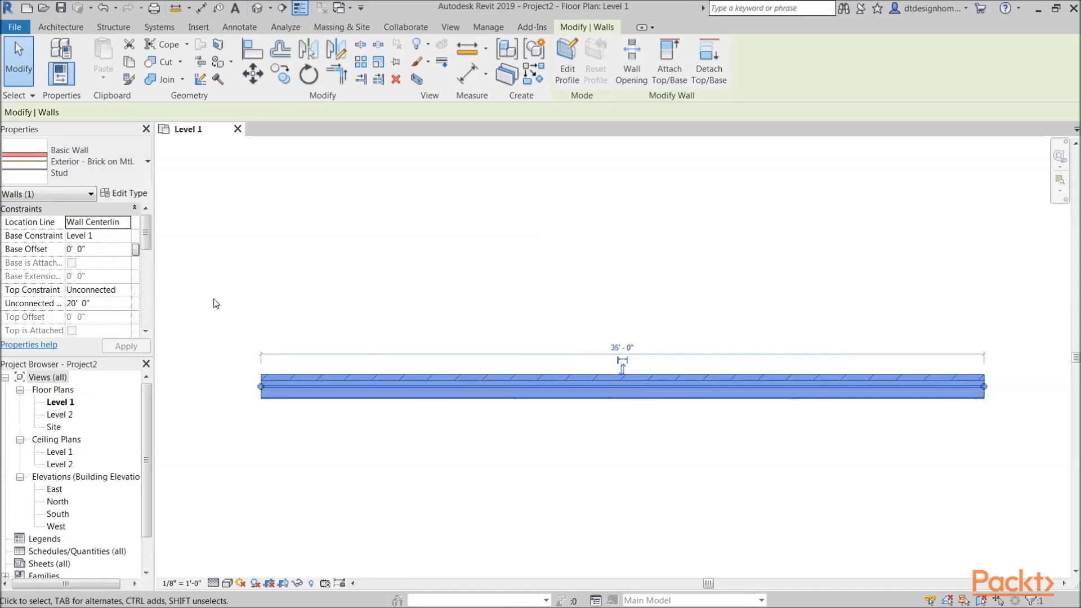
{"action": "left_click", "coordinate": [145, 223]}
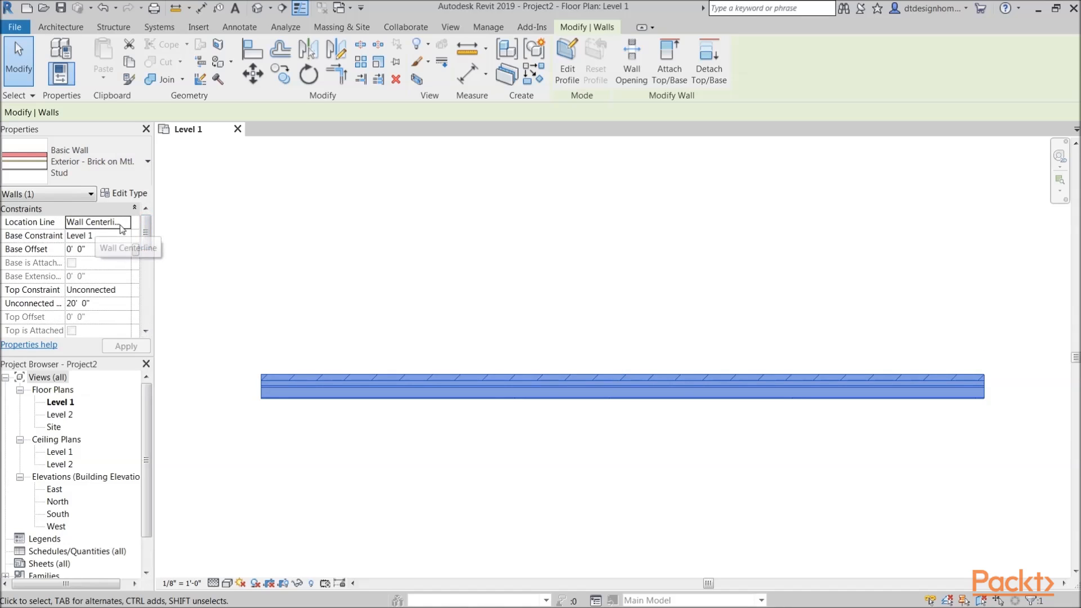
{"action": "left_click", "coordinate": [125, 224]}
{"action": "left_click", "coordinate": [125, 224]}
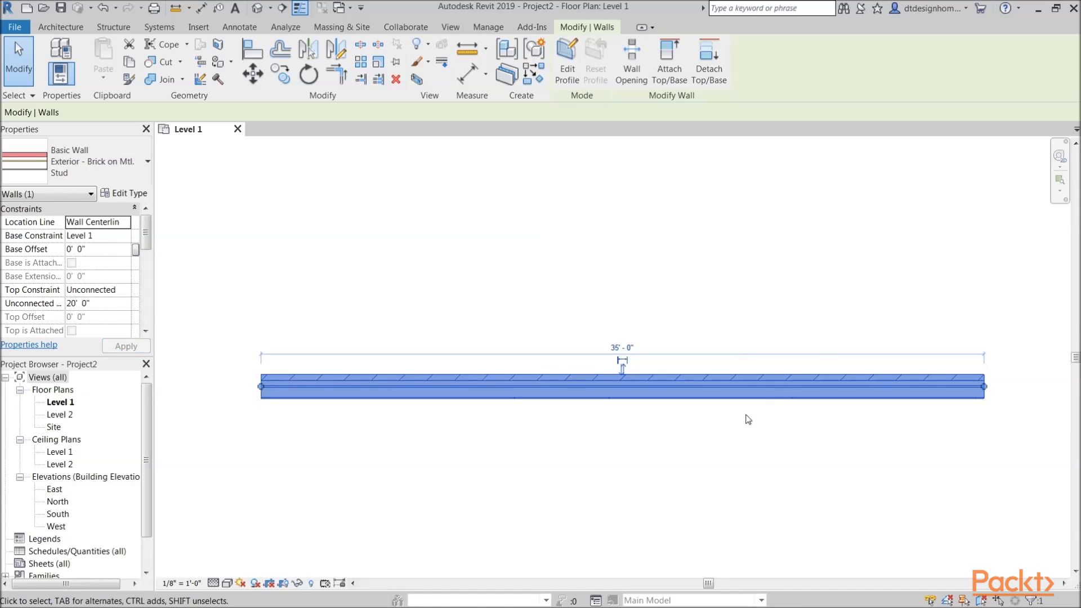
{"action": "left_click", "coordinate": [120, 225]}
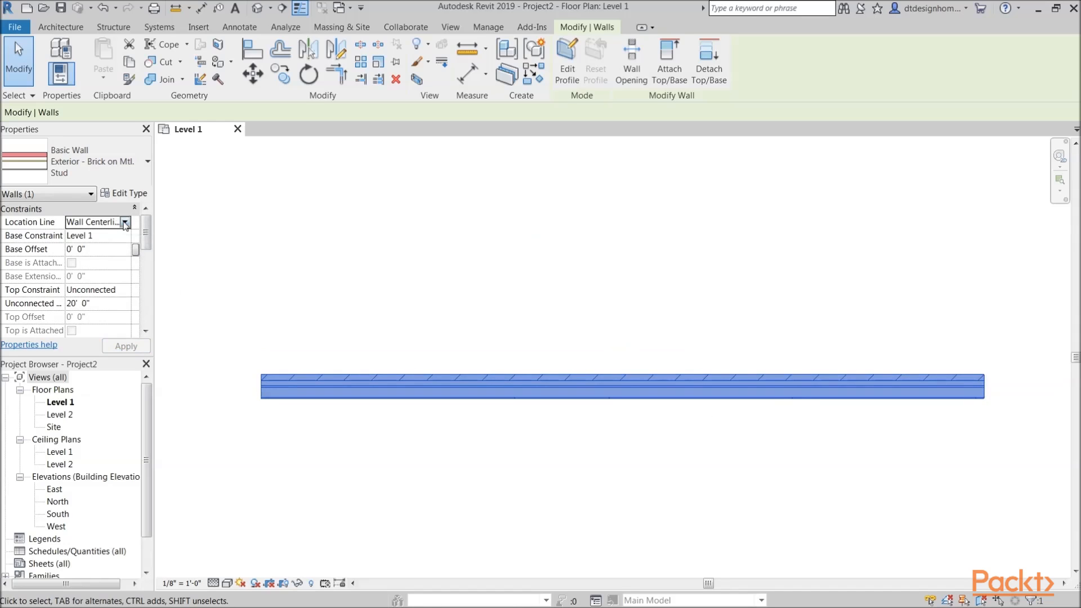
{"action": "left_click", "coordinate": [124, 223]}
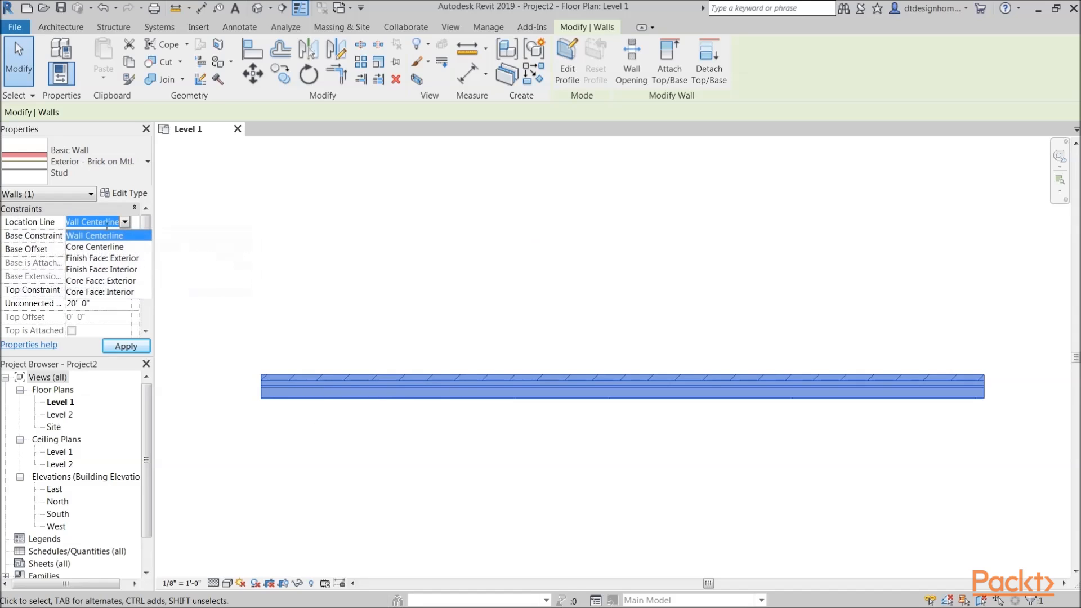
{"action": "left_click", "coordinate": [459, 343]}
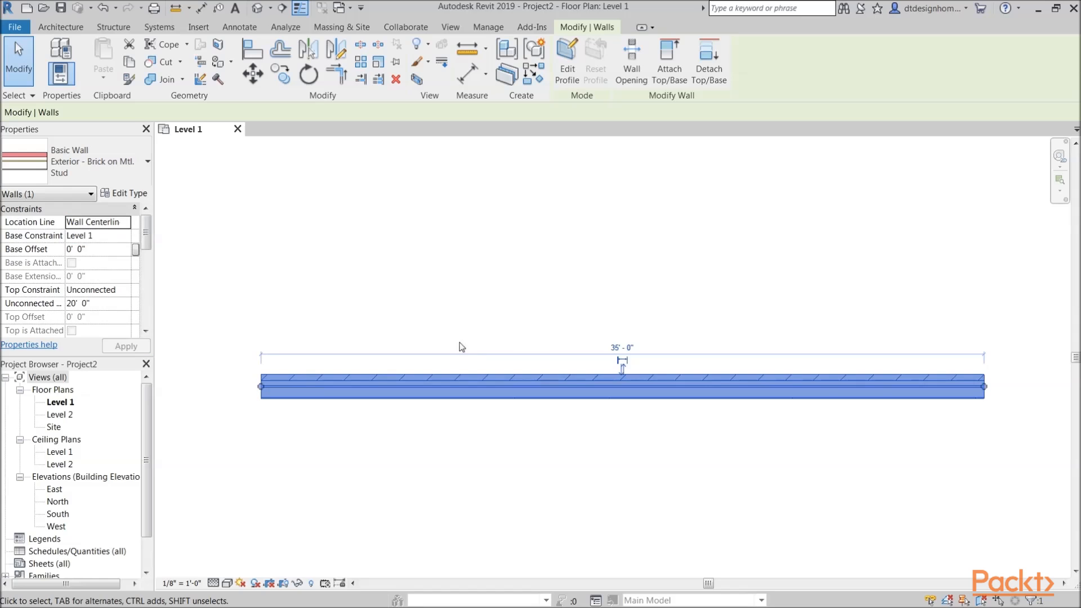
Flip the wall so its brick side faces down, and shorten it from its right end to about a third of its length.
{"action": "left_click_drag", "start_coordinate": [984, 386], "coordinate": [514, 380]}
{"action": "key", "text": "Escape"}
Draw a second horizontal wall about 13'-5" long, in line with the first wall and a short gap to its right.
{"action": "key", "text": "w"}
{"action": "key", "text": "a"}
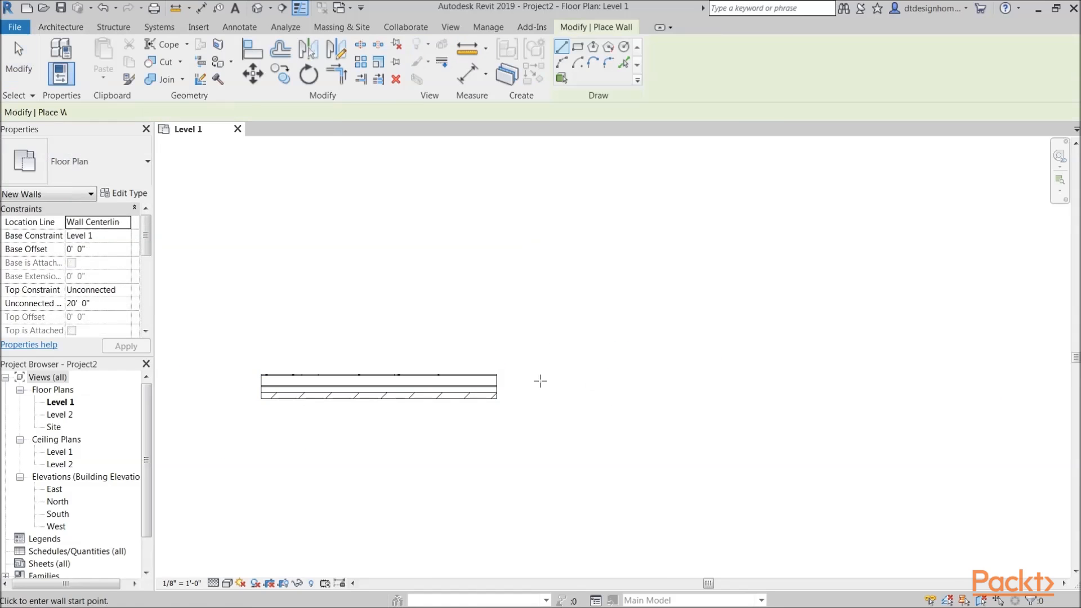
{"action": "left_click", "coordinate": [541, 386]}
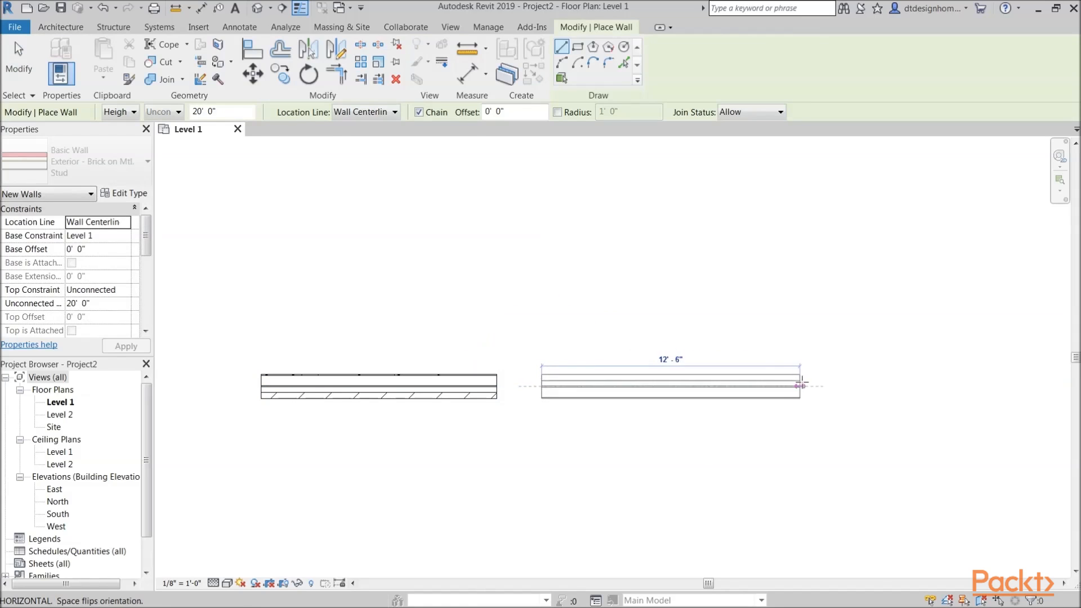
{"action": "left_click", "coordinate": [819, 386]}
{"action": "right_click", "coordinate": [622, 290]}
{"action": "left_click", "coordinate": [647, 303]}
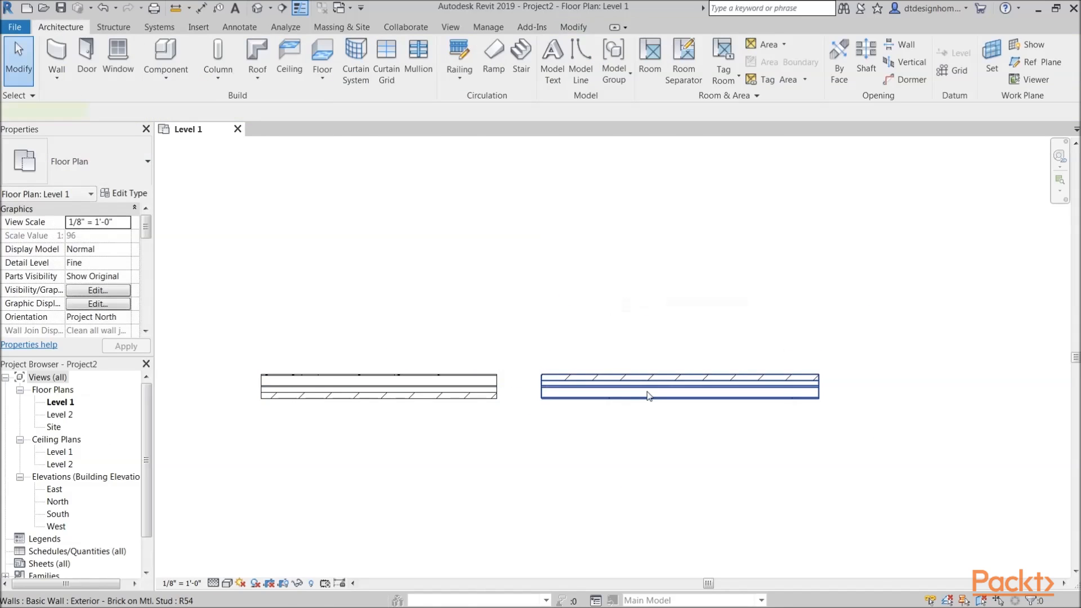
Flip the second wall's orientation so its brick side faces down like the first wall's.
{"action": "left_click", "coordinate": [680, 376]}
{"action": "left_click", "coordinate": [681, 365]}
{"action": "left_click", "coordinate": [514, 314]}
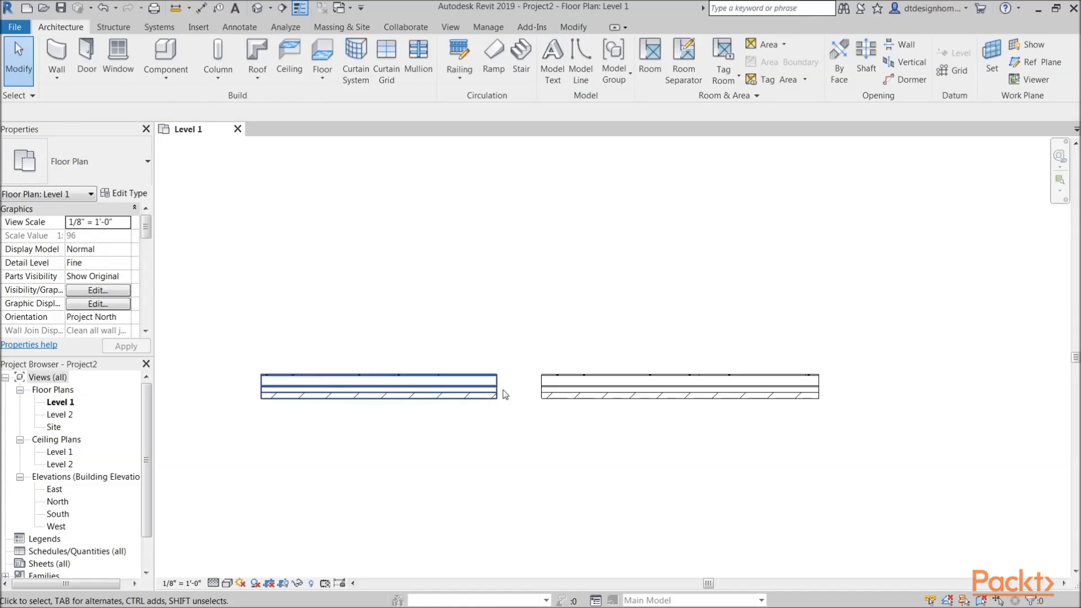
Set the second wall's Location Line to Finish Face: Exterior.
{"action": "left_click", "coordinate": [564, 384]}
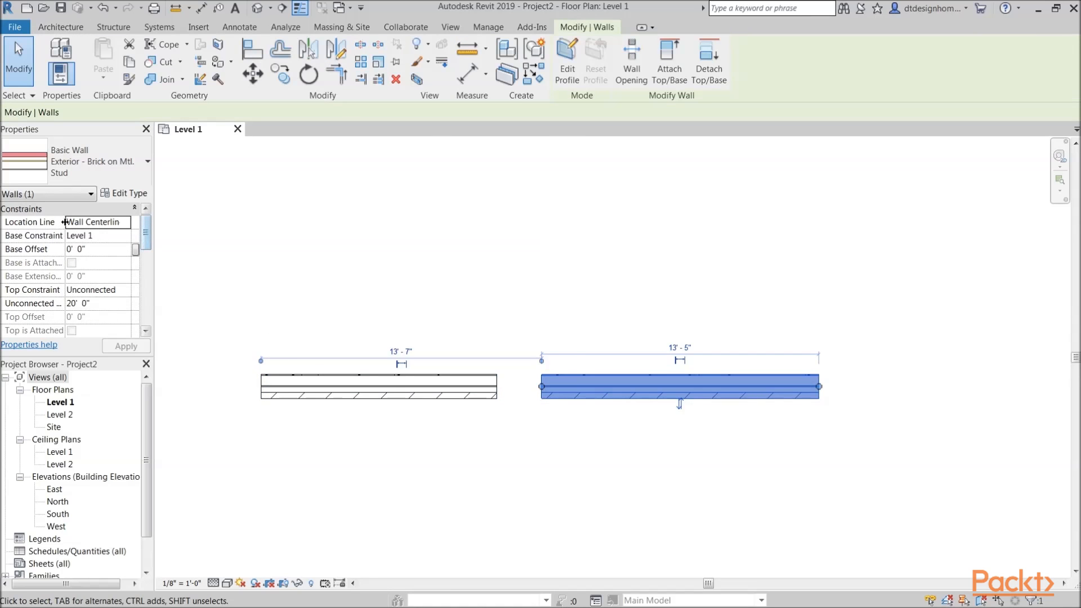
{"action": "left_click", "coordinate": [115, 222]}
{"action": "left_click", "coordinate": [125, 223]}
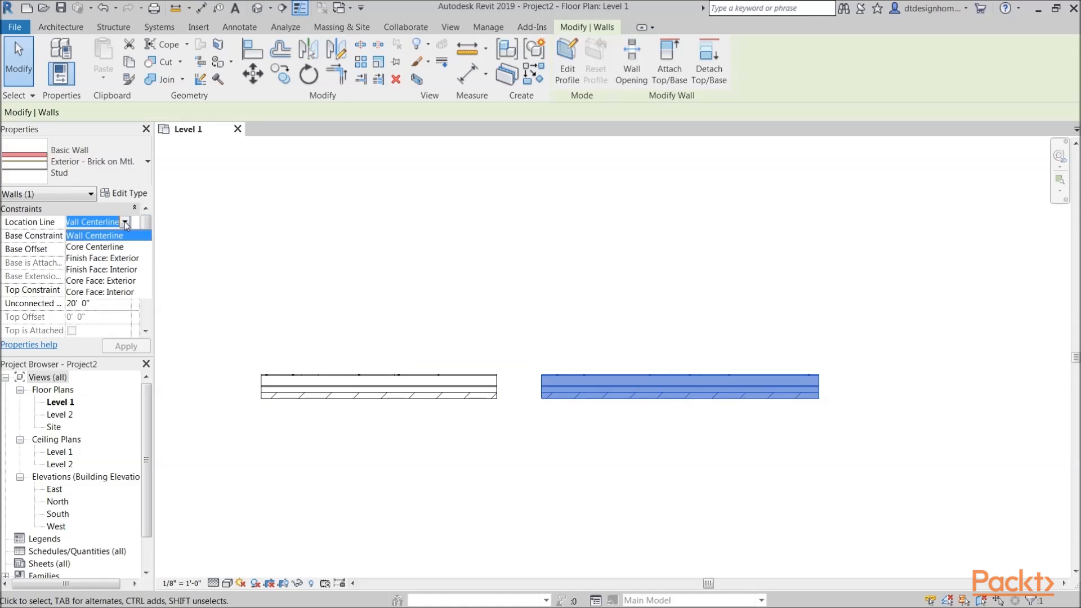
{"action": "left_click", "coordinate": [118, 263]}
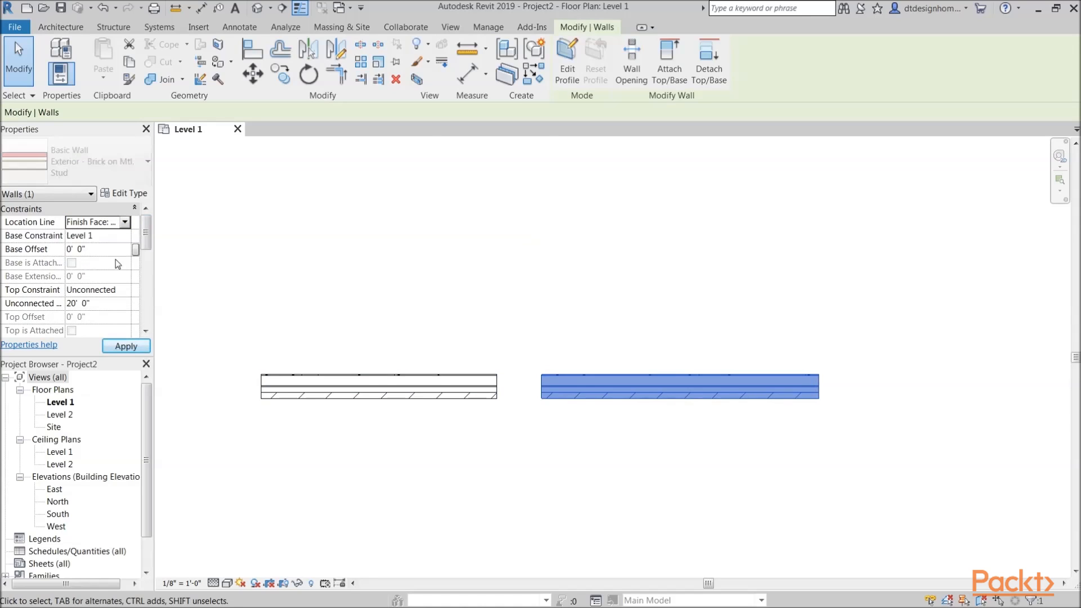
Check the first wall's Location Line options, keeping it on Wall Centerline.
{"action": "left_click", "coordinate": [347, 386]}
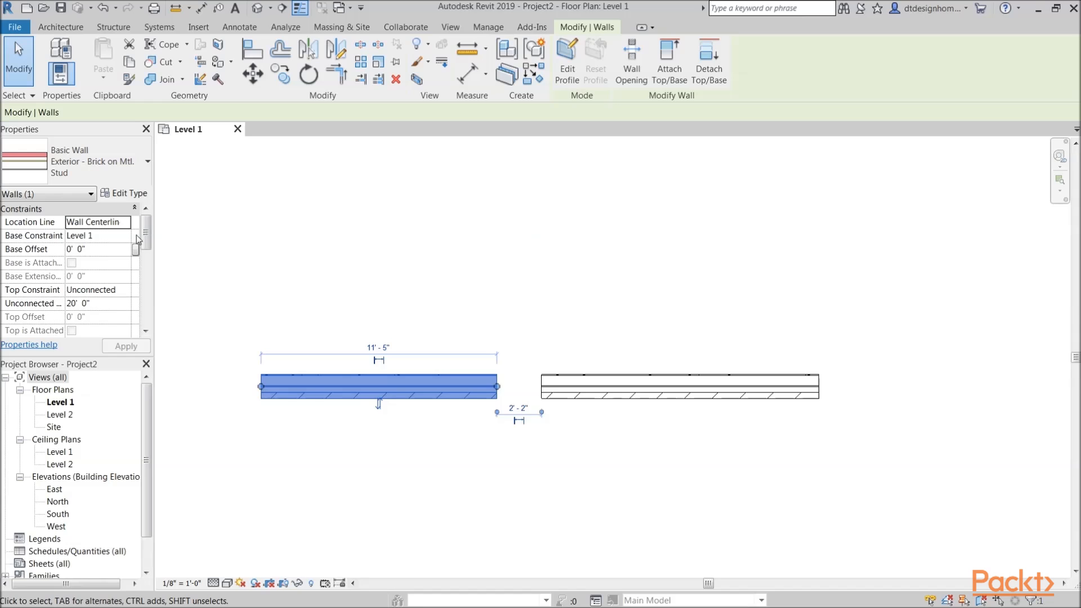
{"action": "left_click", "coordinate": [125, 223]}
{"action": "left_click", "coordinate": [117, 264]}
{"action": "left_click", "coordinate": [379, 272]}
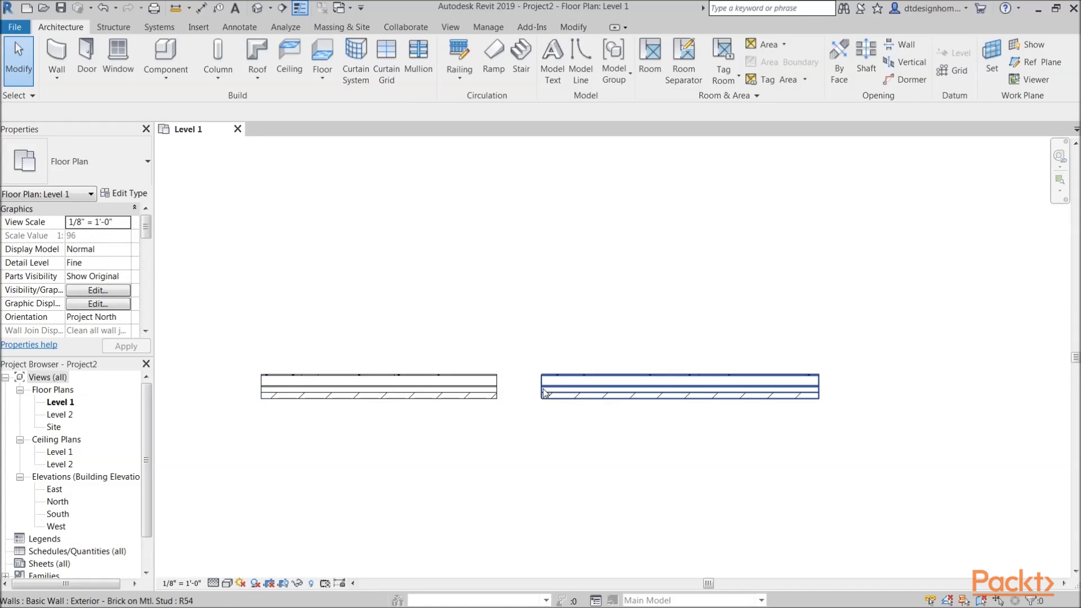
Compare where the end grips sit on the first and second walls by selecting each in turn.
{"action": "left_click", "coordinate": [495, 385]}
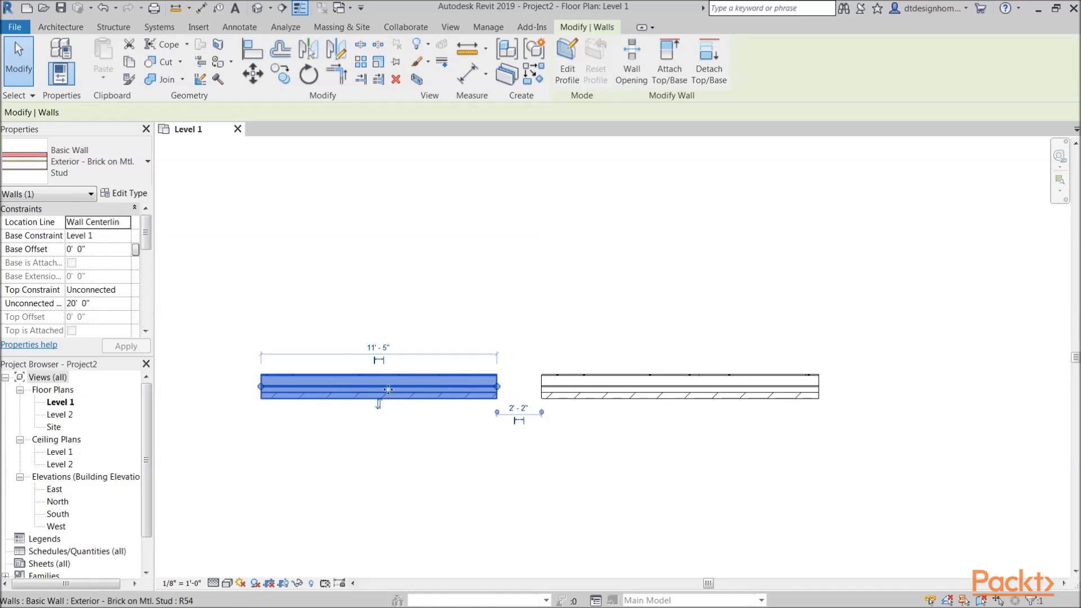
{"action": "left_click", "coordinate": [545, 395]}
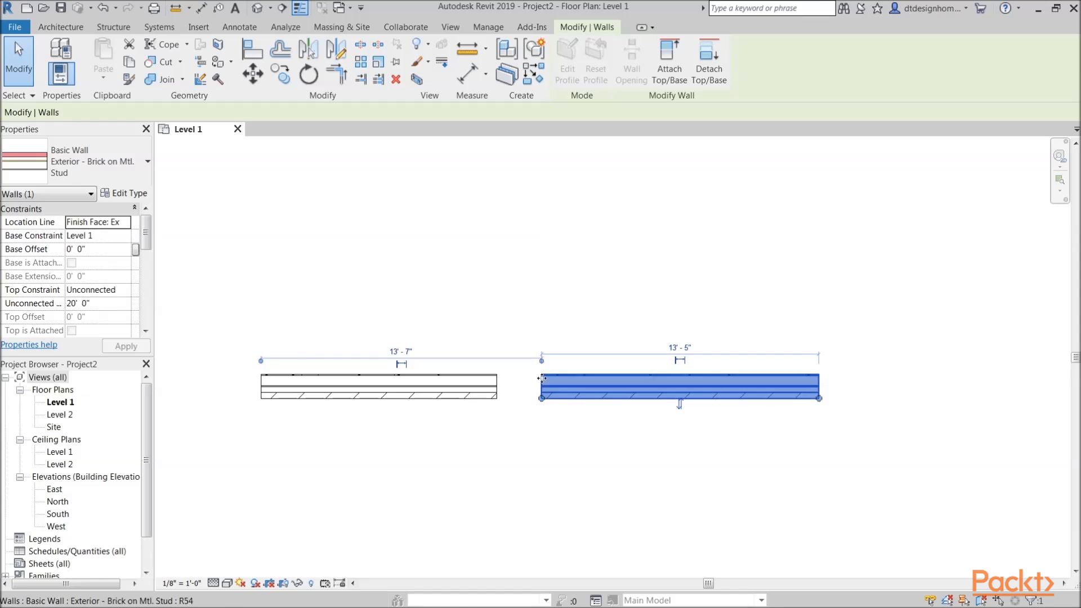
{"action": "left_click", "coordinate": [494, 394]}
{"action": "left_click_drag", "start_coordinate": [498, 387], "coordinate": [497, 389]}
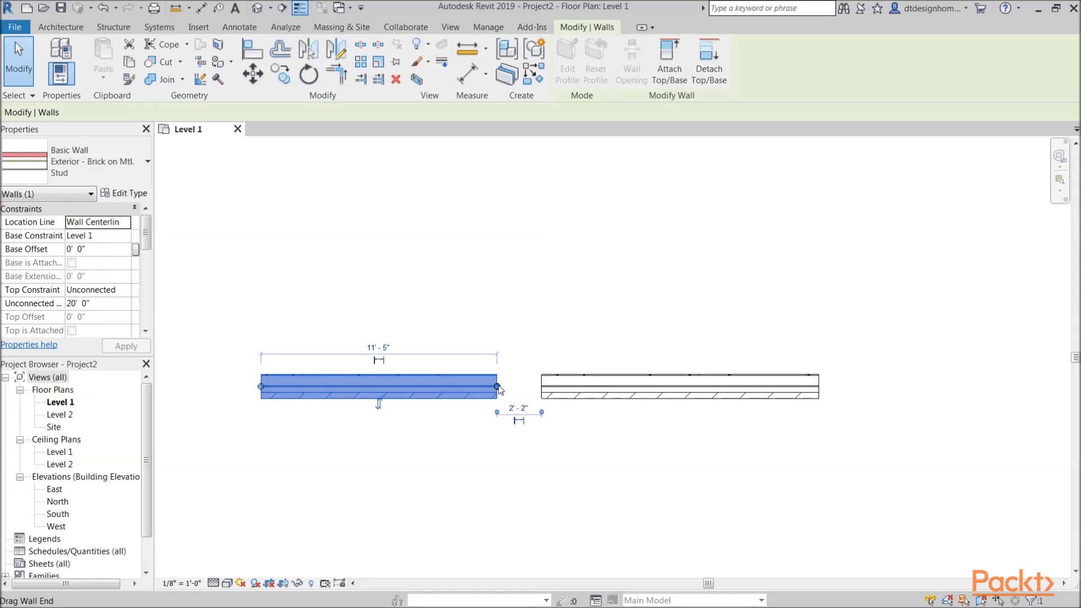
{"action": "left_click", "coordinate": [542, 398]}
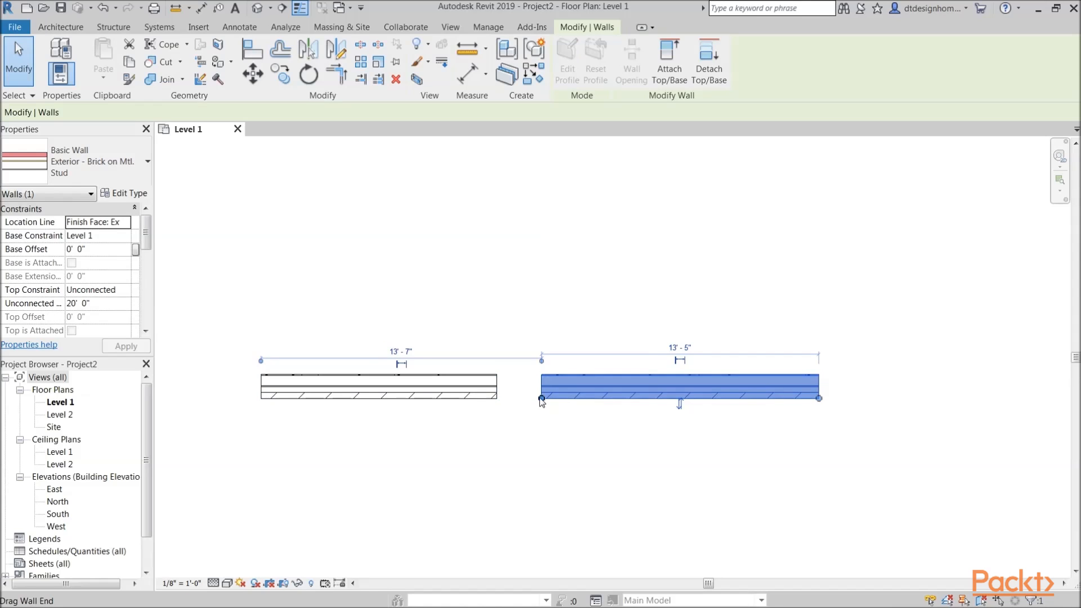
{"action": "left_click", "coordinate": [525, 326]}
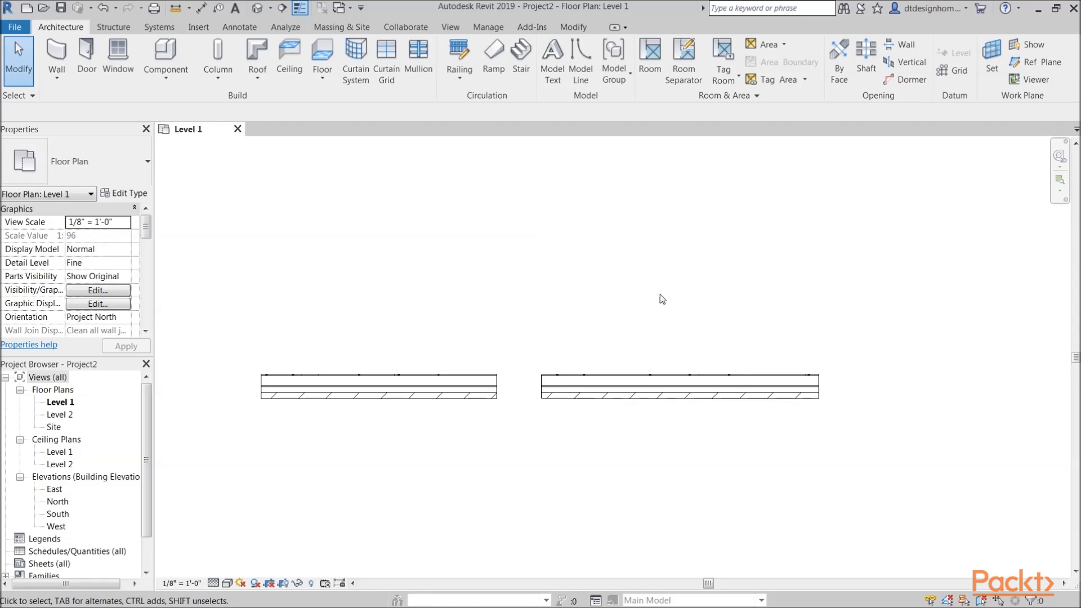
Draw a closed rectangle of walls above the existing ones, about 8'-0" by 6'-0" inside, with Location Line Finish Face: Interior.
{"action": "left_click", "coordinate": [56, 53]}
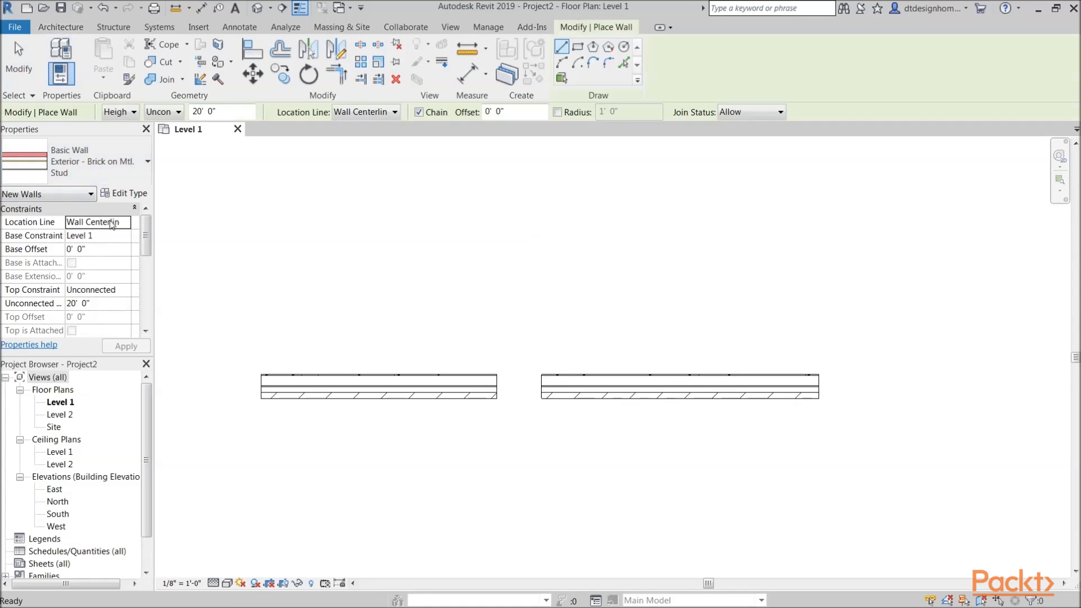
{"action": "left_click", "coordinate": [386, 112]}
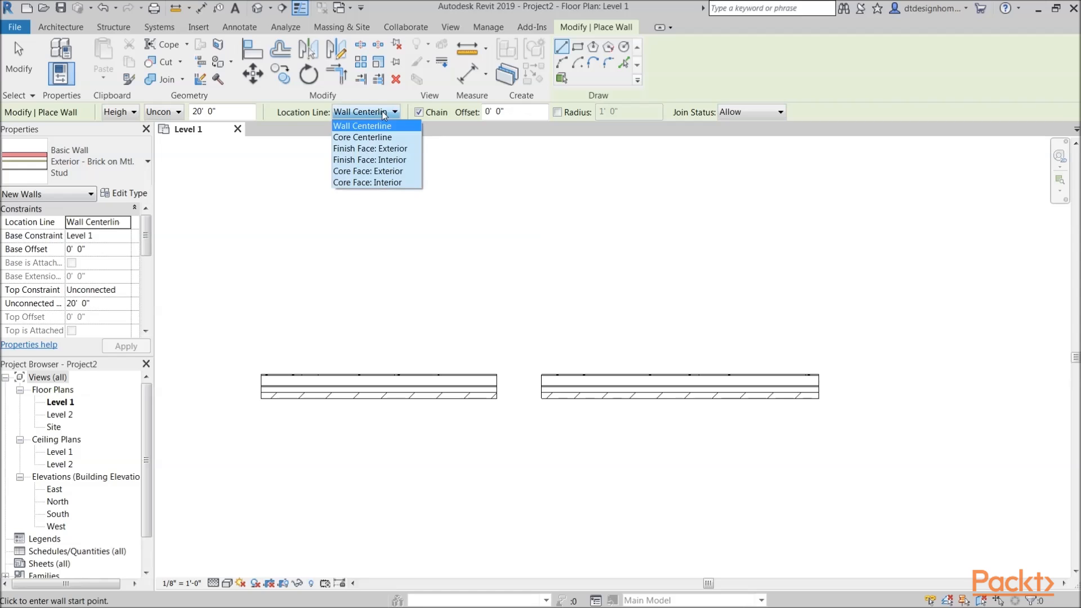
{"action": "left_click", "coordinate": [374, 161]}
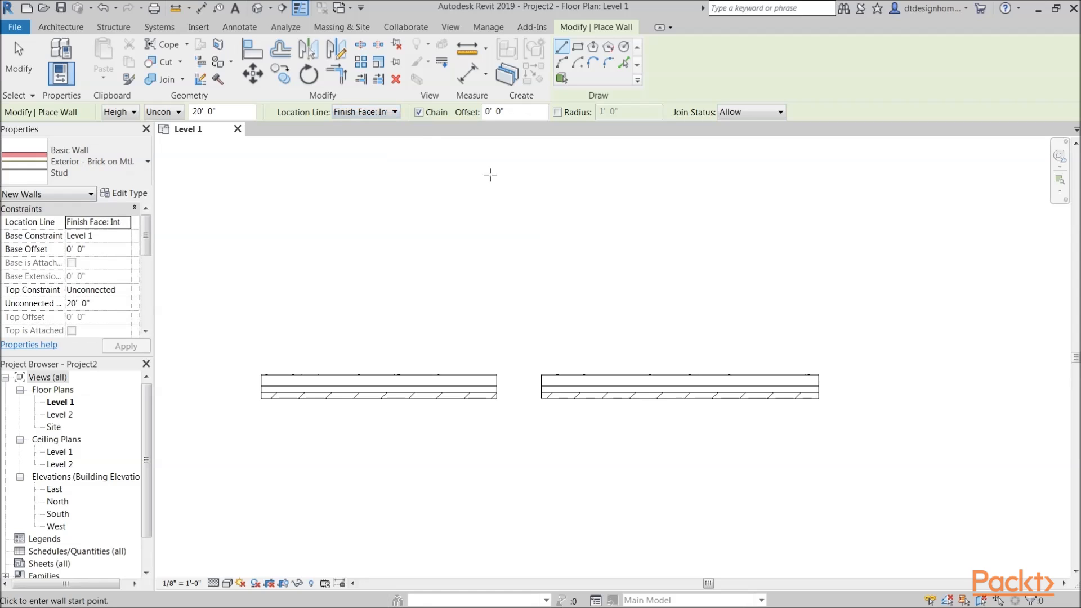
{"action": "left_click", "coordinate": [459, 198]}
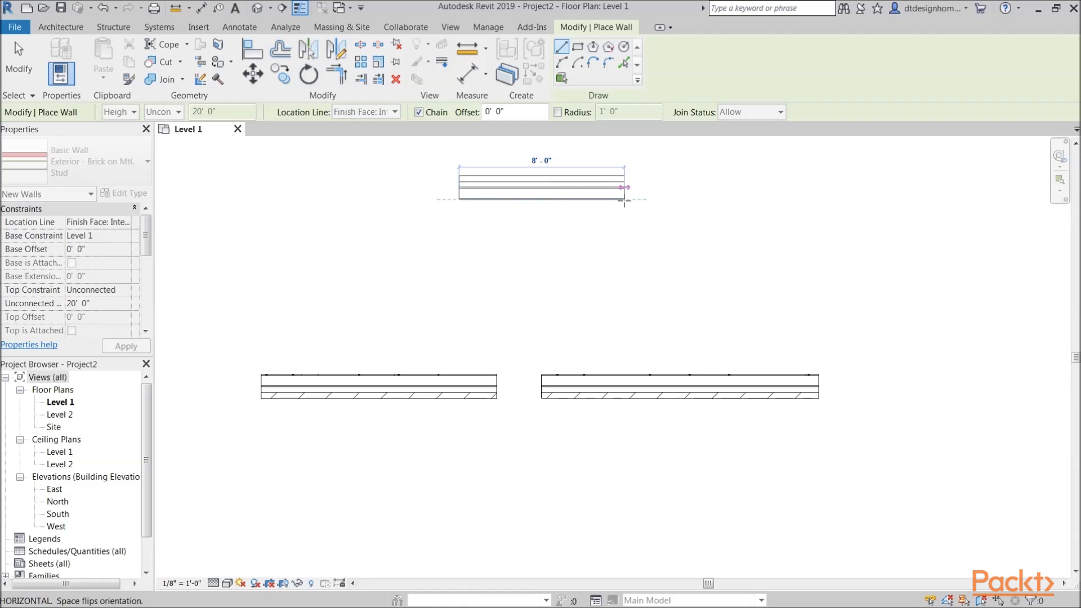
{"action": "left_click", "coordinate": [624, 199]}
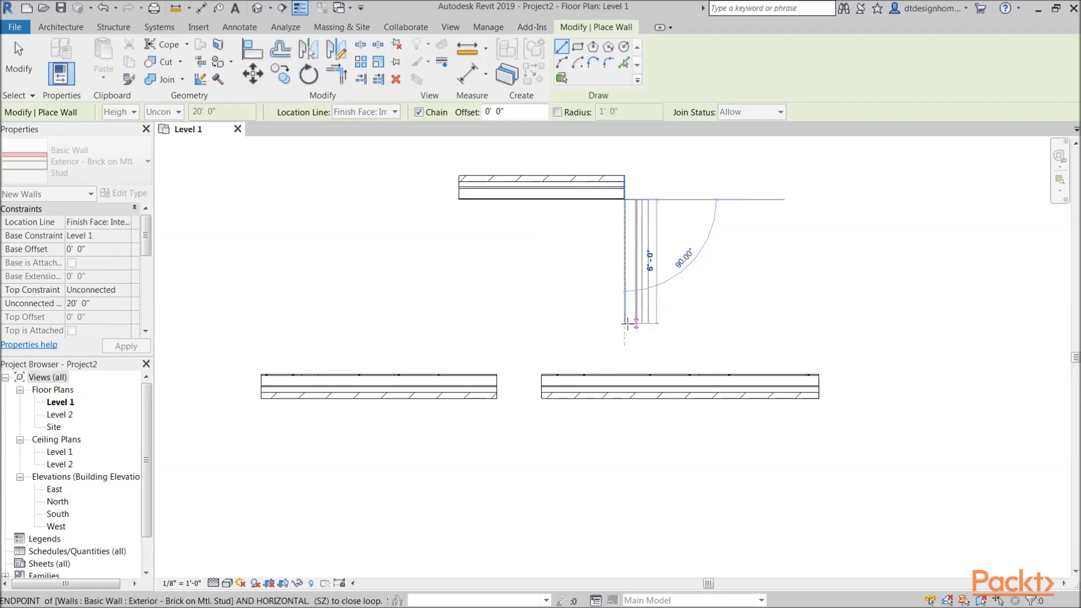
{"action": "left_click", "coordinate": [625, 323]}
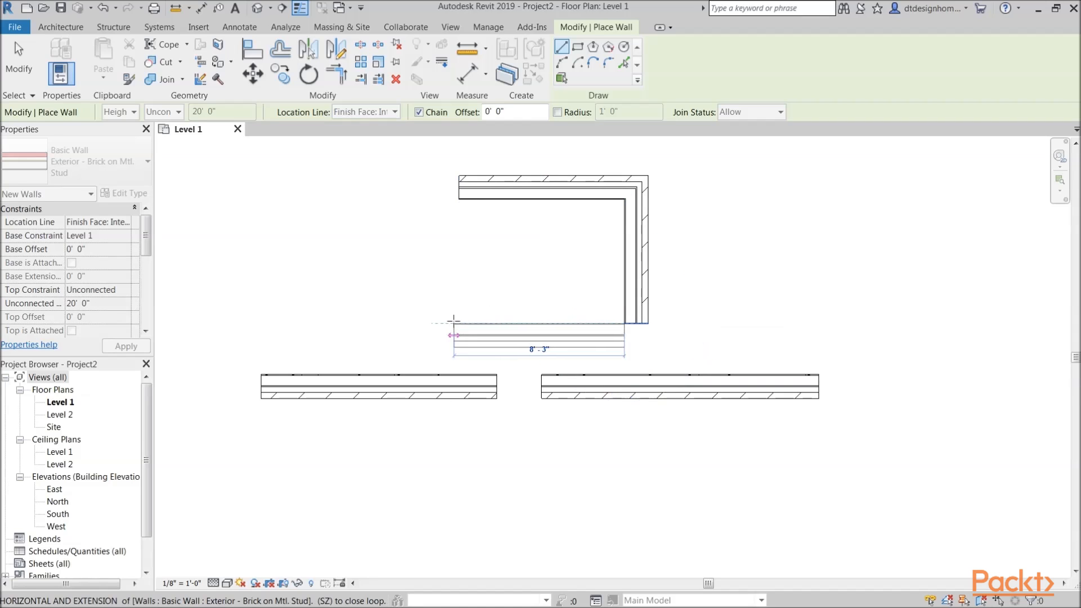
{"action": "left_click", "coordinate": [458, 323]}
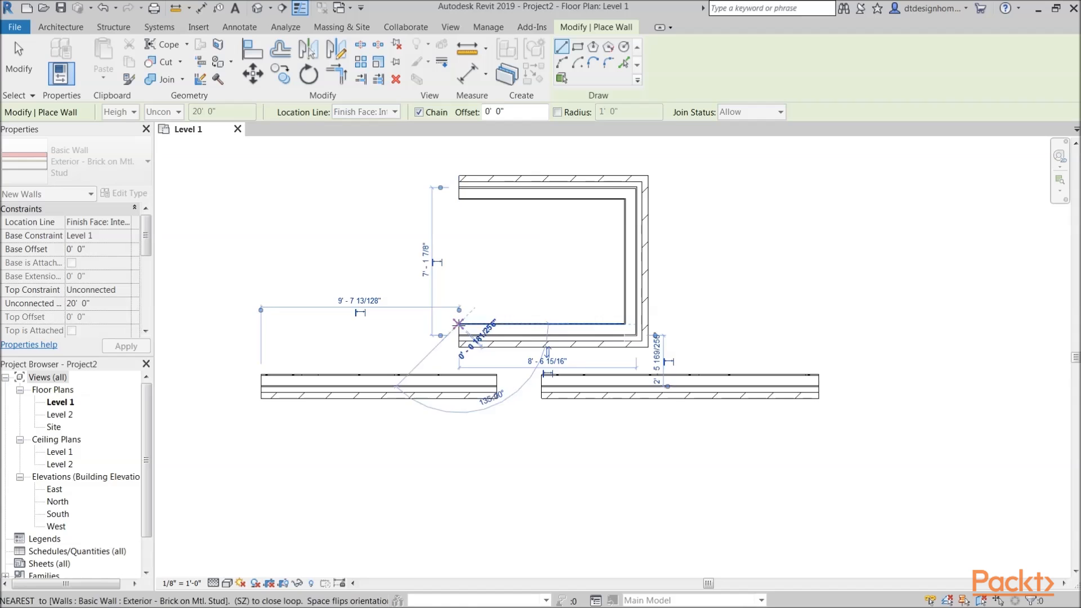
{"action": "left_click", "coordinate": [453, 204]}
{"action": "right_click", "coordinate": [490, 225]}
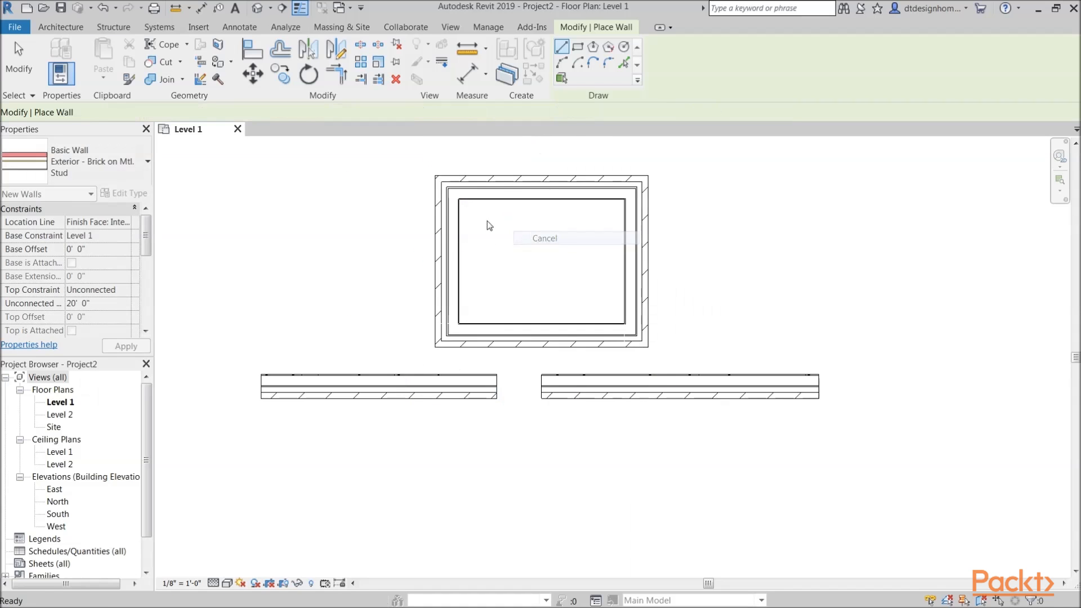
{"action": "left_click", "coordinate": [545, 238]}
Delete all four walls of the rectangular room, keeping the two horizontal walls below it.
{"action": "left_click", "coordinate": [541, 194]}
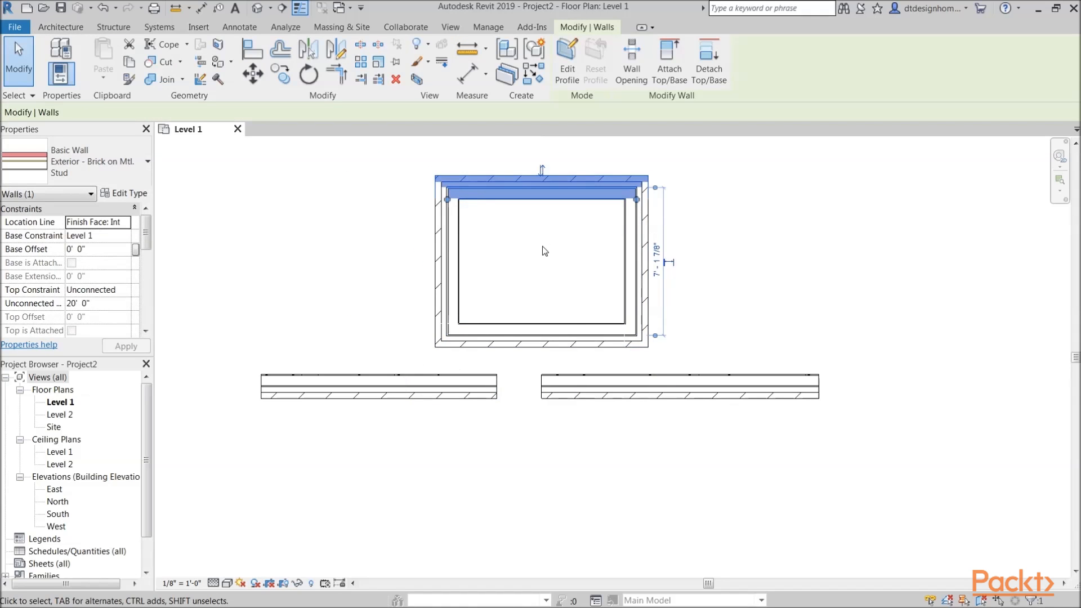
{"action": "left_click", "coordinate": [545, 252]}
{"action": "left_click_drag", "start_coordinate": [683, 176], "coordinate": [381, 332]}
{"action": "key", "text": "Delete"}
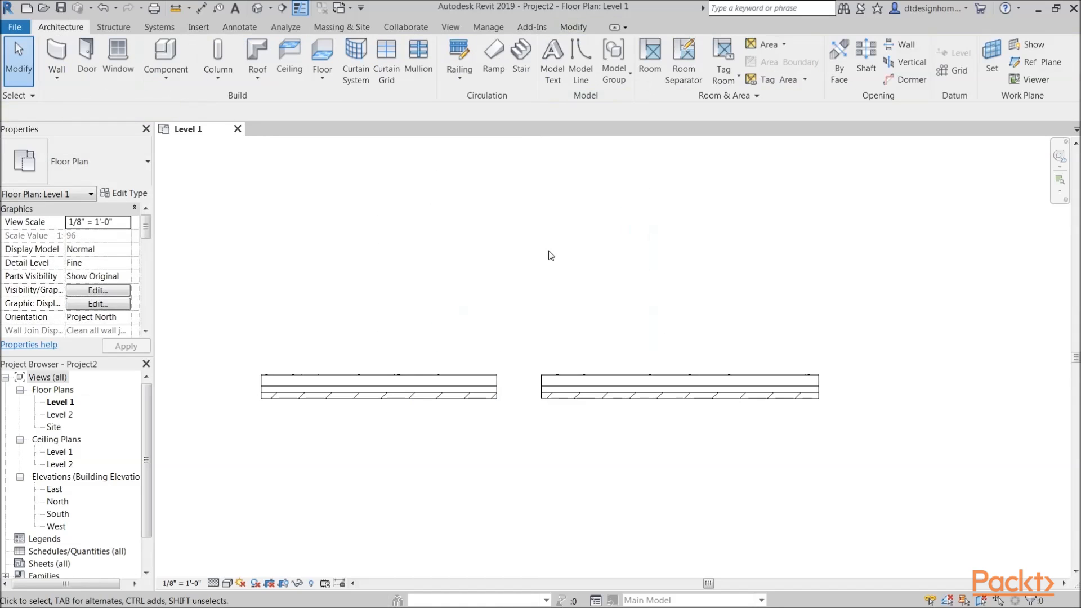
Set the second wall's Location Line to Finish Face: Interior.
{"action": "left_click", "coordinate": [423, 394]}
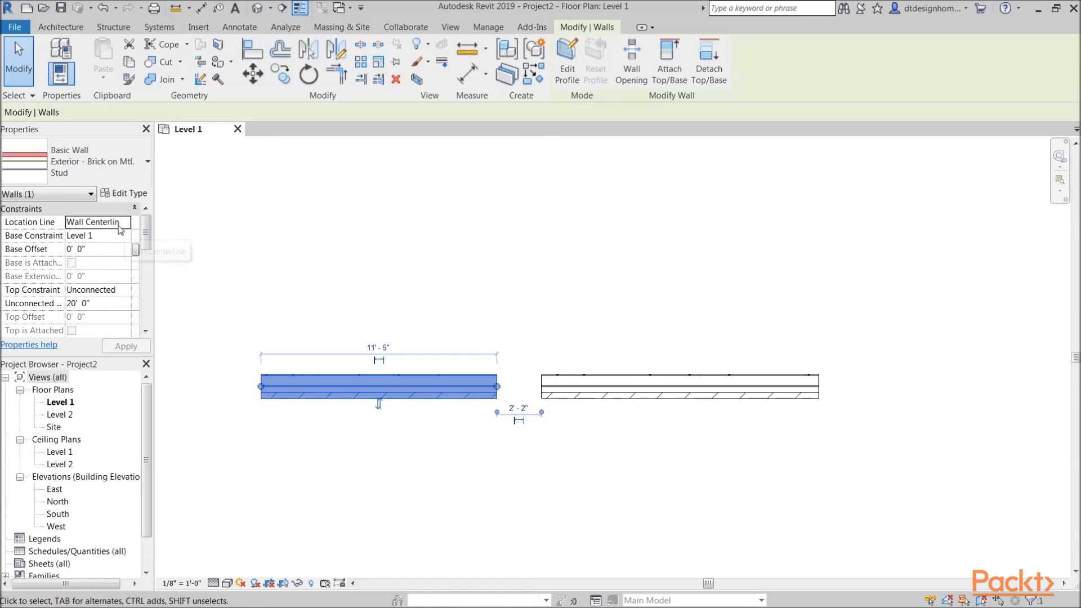
{"action": "left_click", "coordinate": [518, 306]}
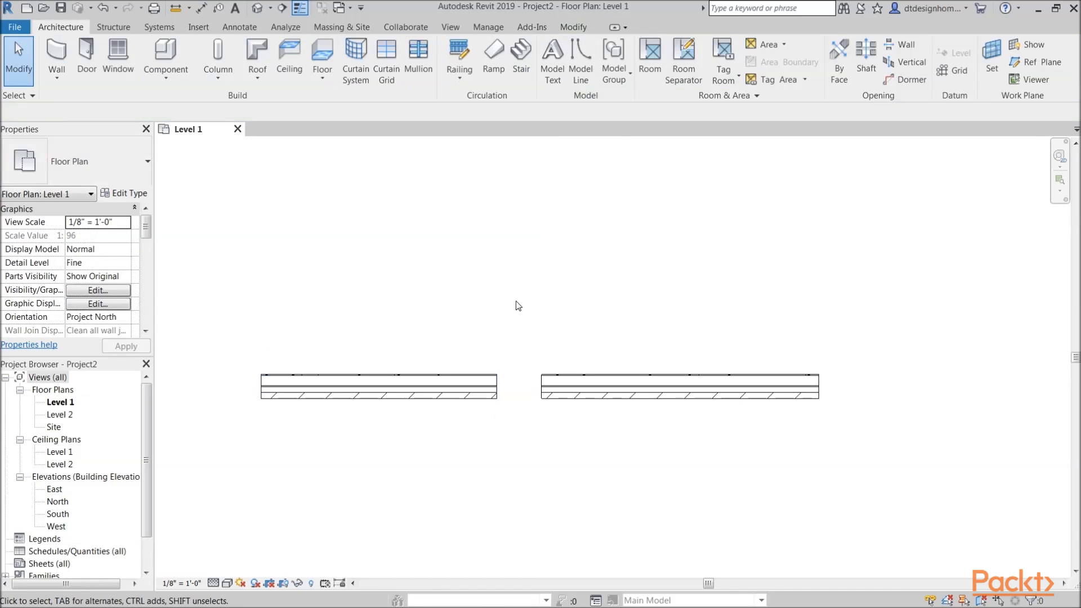
{"action": "left_click", "coordinate": [479, 375]}
{"action": "left_click", "coordinate": [601, 388]}
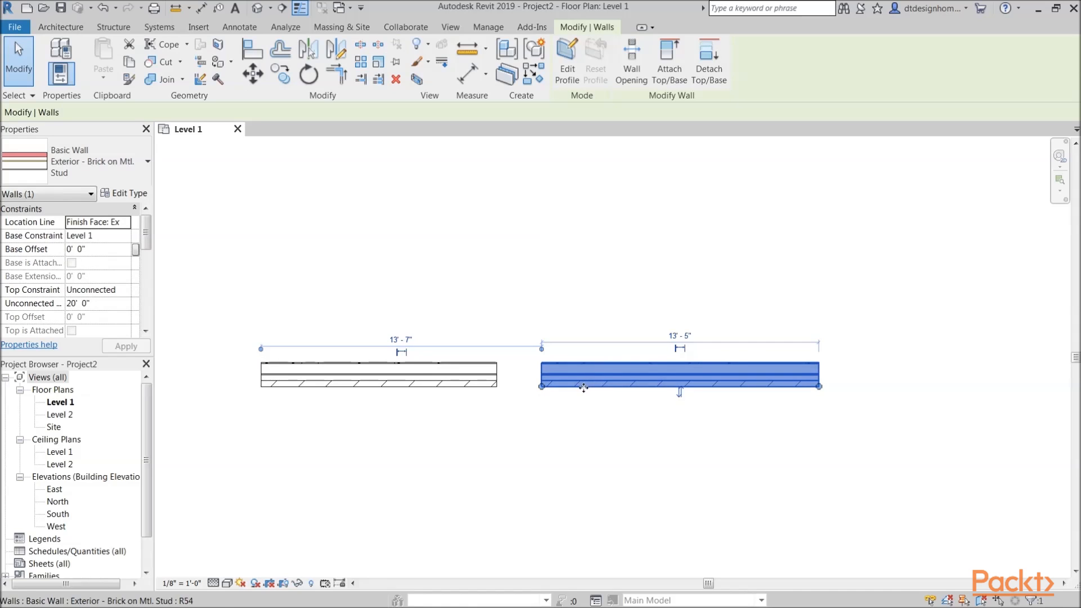
{"action": "left_click", "coordinate": [114, 221]}
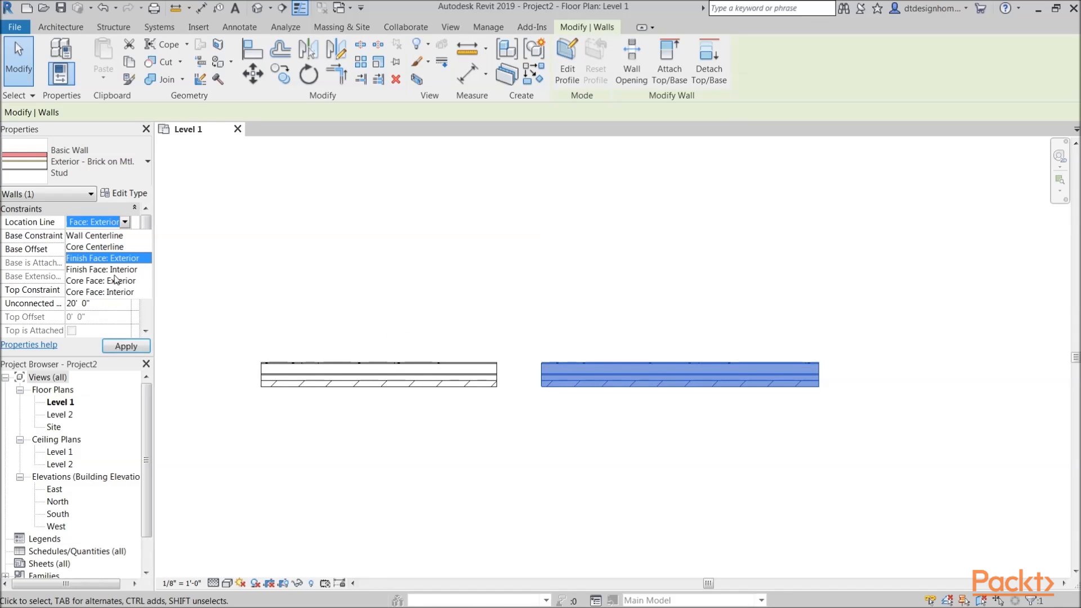
{"action": "left_click", "coordinate": [115, 280]}
{"action": "left_click", "coordinate": [585, 321]}
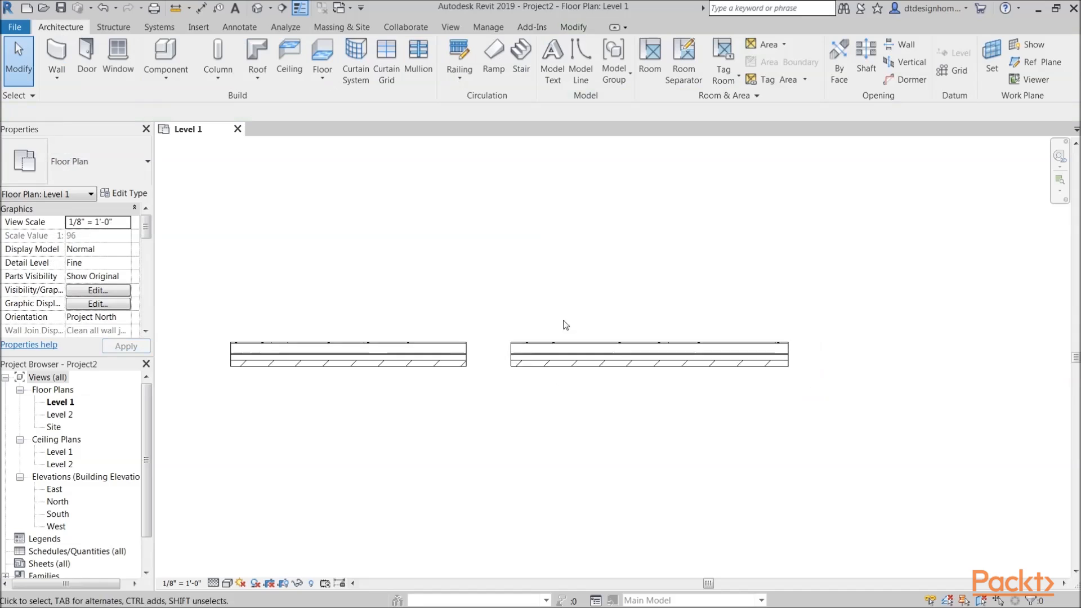
Examine both walls up close, comparing the end grip positions for the centerline and interior finish face Location Lines.
{"action": "scroll", "coordinate": [499, 368], "scroll_direction": "up", "scroll_amount": 5}
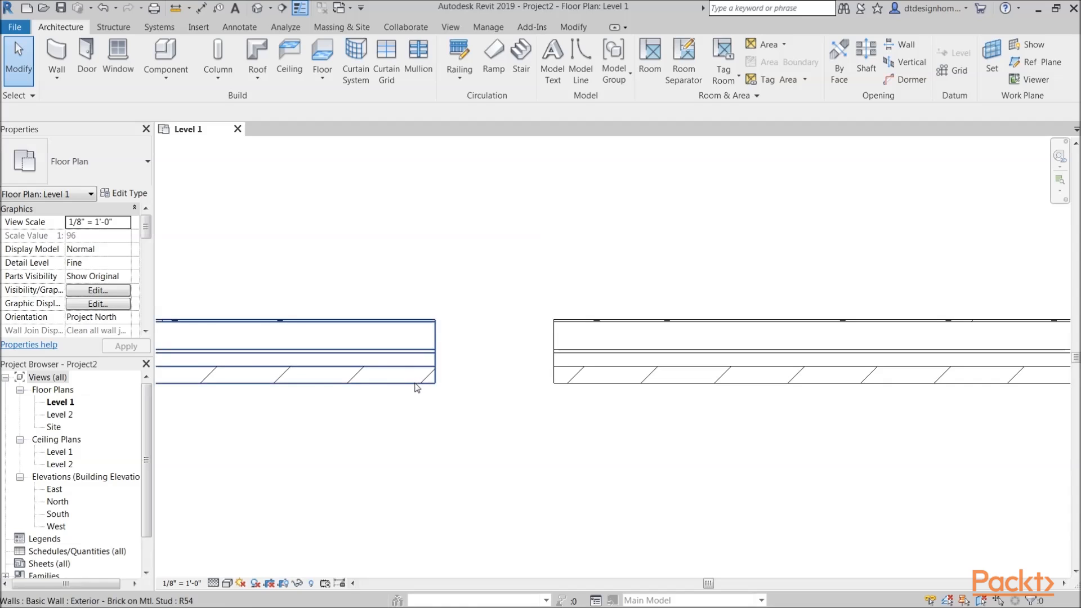
{"action": "left_click", "coordinate": [426, 384]}
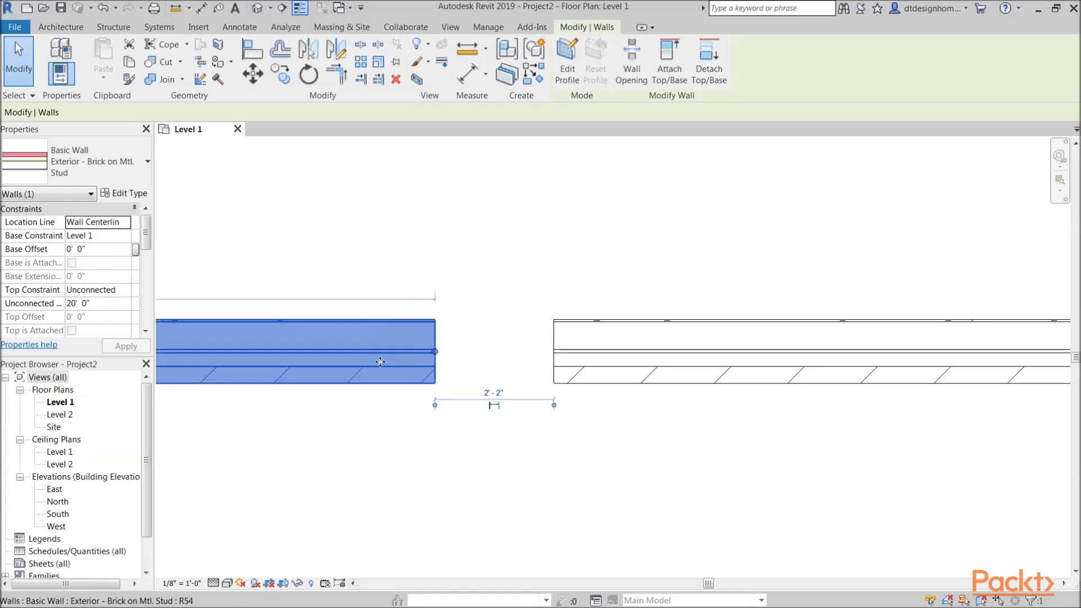
{"action": "left_click", "coordinate": [498, 344]}
{"action": "left_click", "coordinate": [558, 357]}
{"action": "middle_click_drag", "start_coordinate": [550, 353], "coordinate": [493, 346]}
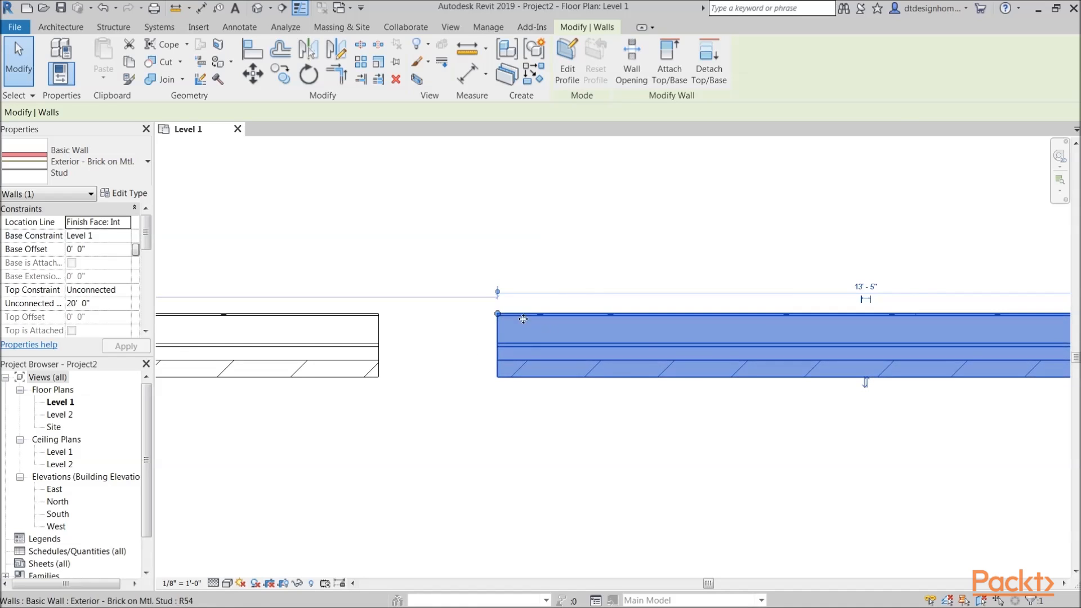
{"action": "middle_click_drag", "start_coordinate": [556, 295], "coordinate": [546, 297]}
{"action": "scroll", "coordinate": [532, 350], "scroll_direction": "down", "scroll_amount": 1}
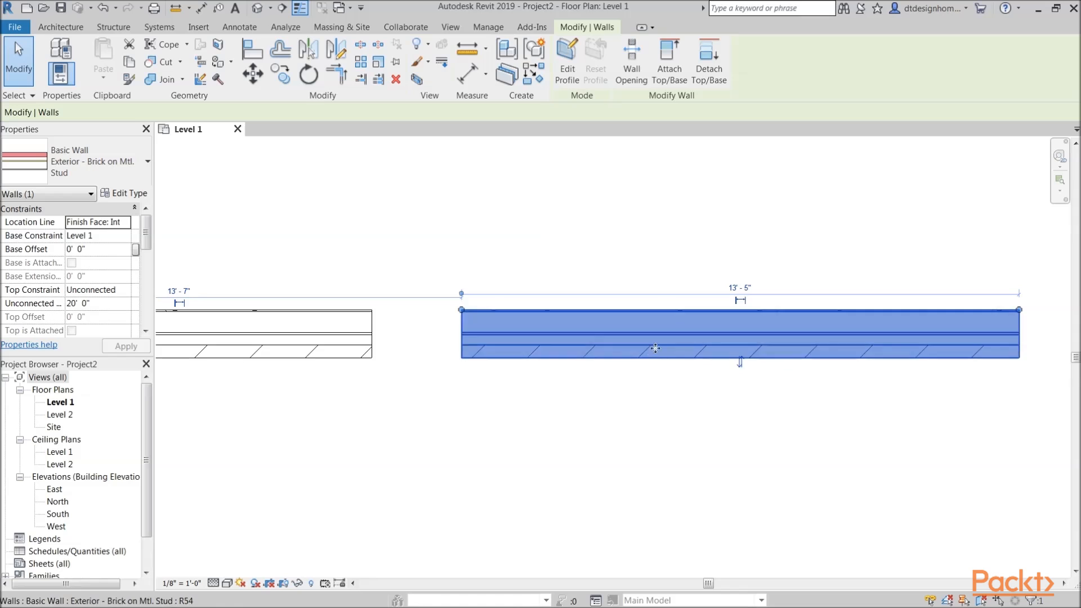
{"action": "middle_click_drag", "start_coordinate": [663, 319], "coordinate": [663, 319]}
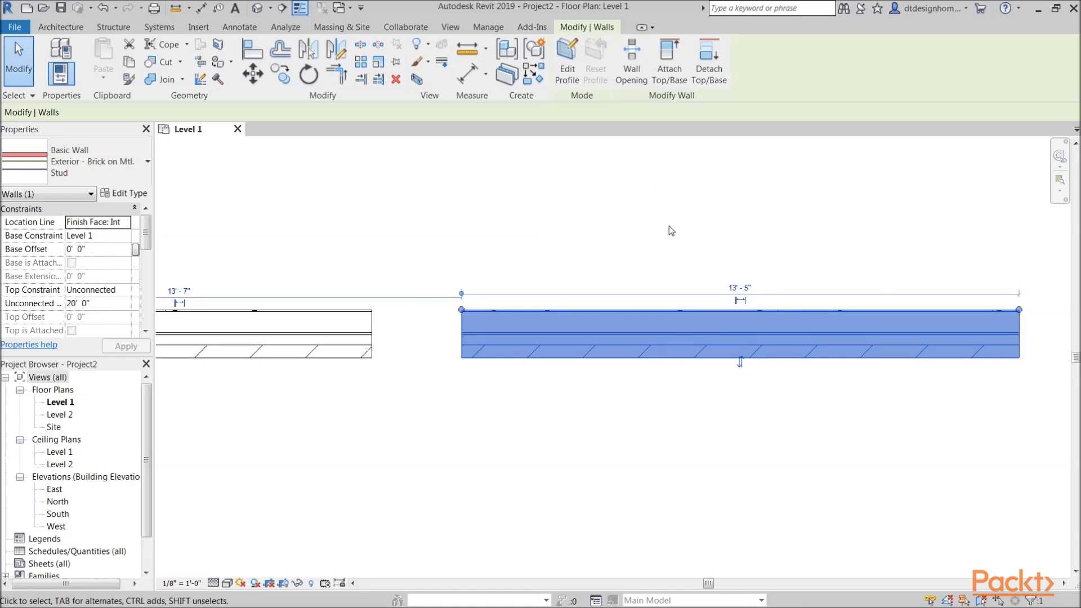
{"action": "left_click", "coordinate": [620, 225]}
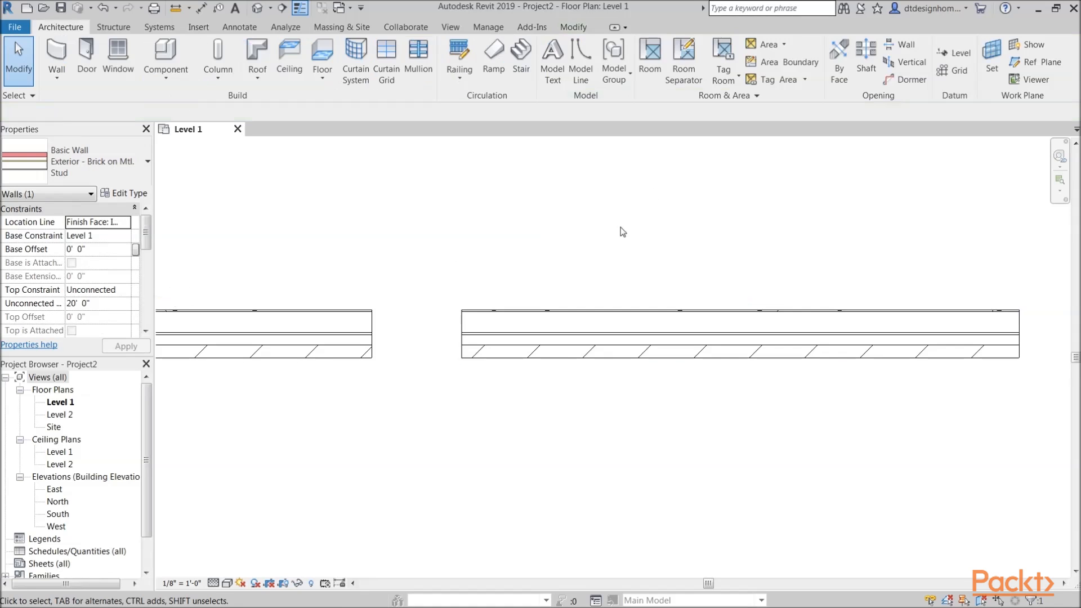
{"action": "mouse_move", "coordinate": [573, 205]}
{"action": "middle_mouse_down"}
{"action": "mouse_move", "coordinate": [654, 255]}
{"action": "mouse_move", "coordinate": [627, 292]}
{"action": "middle_mouse_up"}
{"action": "scroll", "coordinate": [630, 239], "scroll_direction": "down", "scroll_amount": 2}
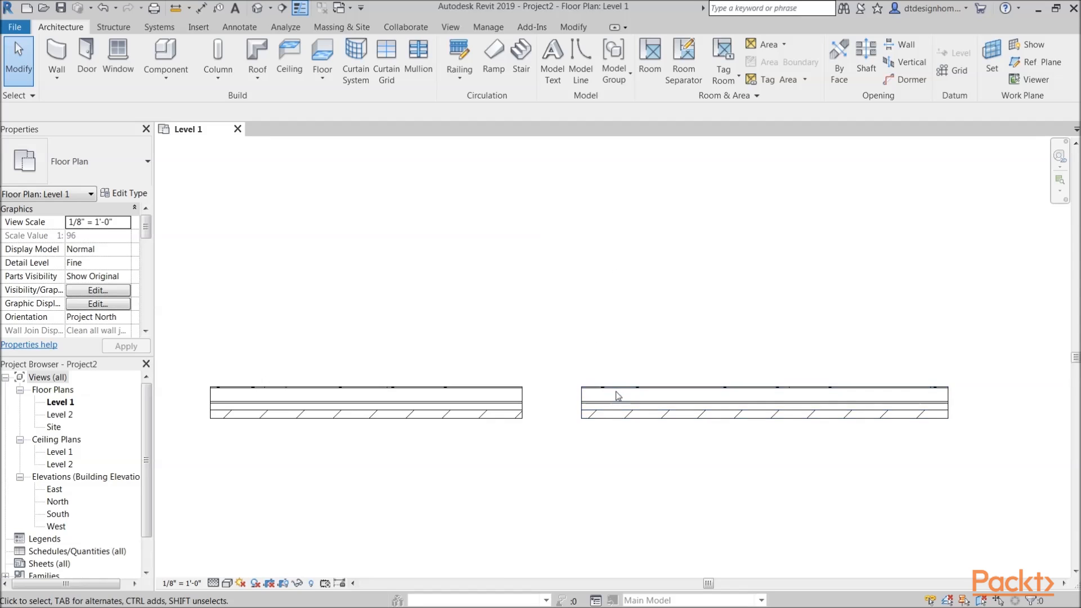
{"action": "left_click", "coordinate": [585, 390]}
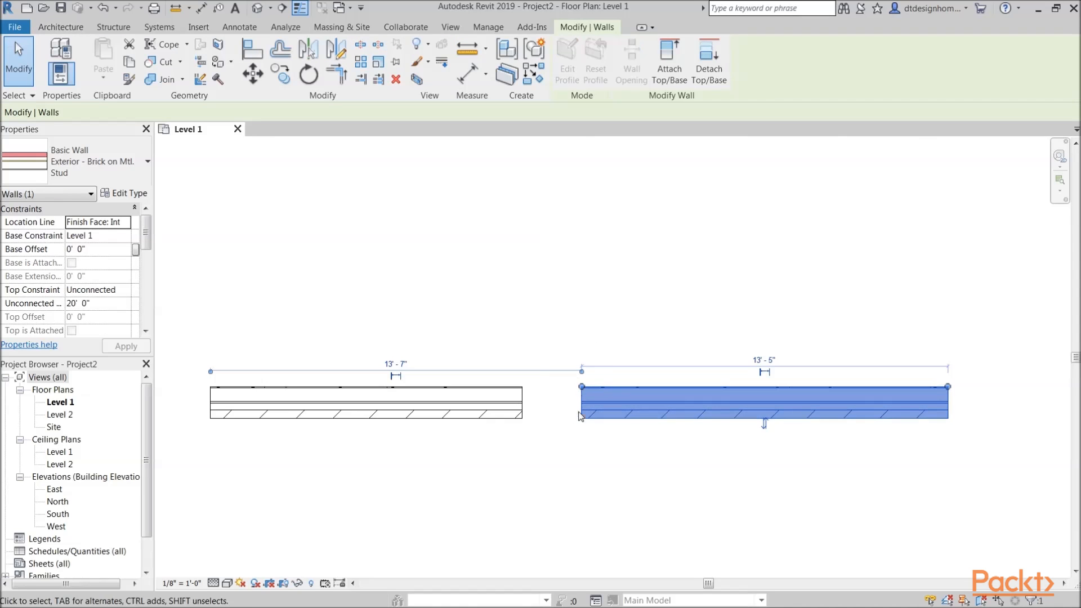
{"action": "key", "text": "Escape"}
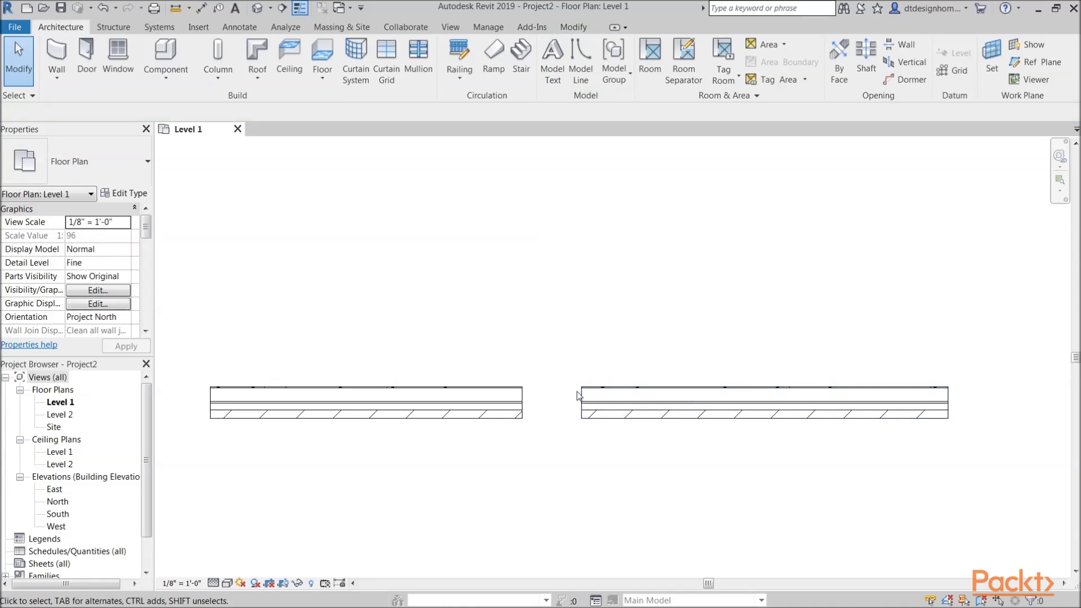
Select the second wall and open the South elevation to see the walls against the level lines.
{"action": "left_click", "coordinate": [587, 408]}
{"action": "double_click", "coordinate": [58, 513]}
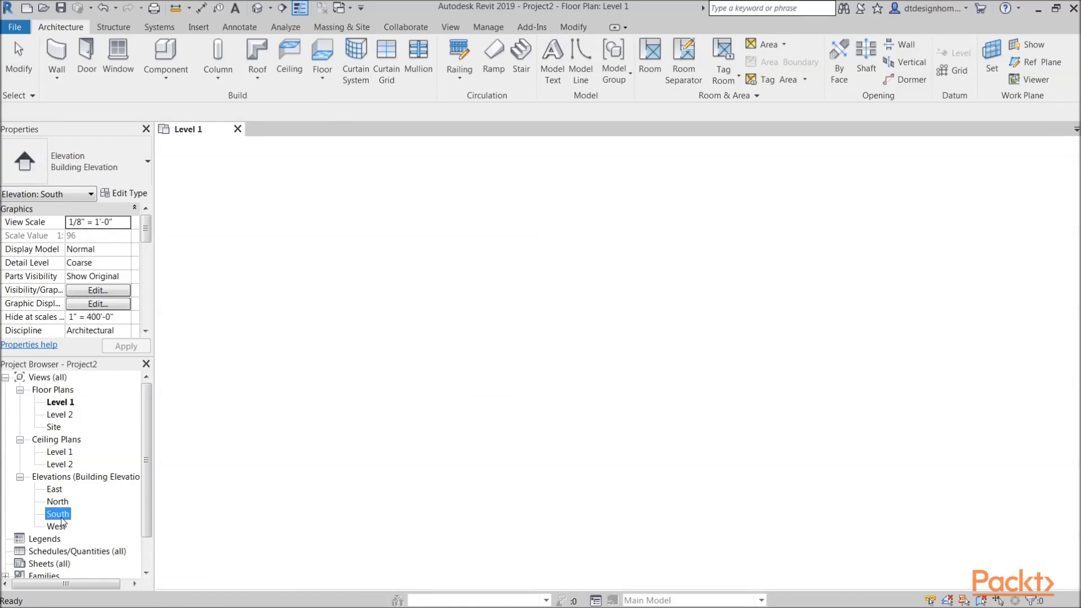
{"action": "scroll", "coordinate": [533, 336], "scroll_direction": "up", "scroll_amount": 5}
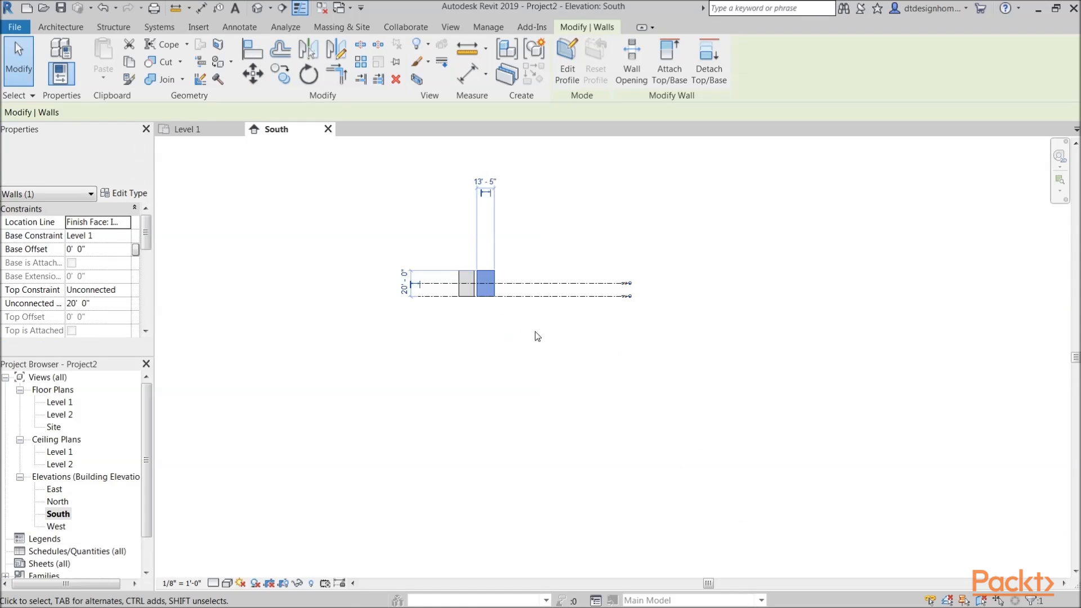
{"action": "scroll", "coordinate": [687, 335], "scroll_direction": "down", "scroll_amount": 2}
Shorten the Level 1 and Level 2 lines together so their heads sit just beyond the second wall.
{"action": "left_click", "coordinate": [923, 321]}
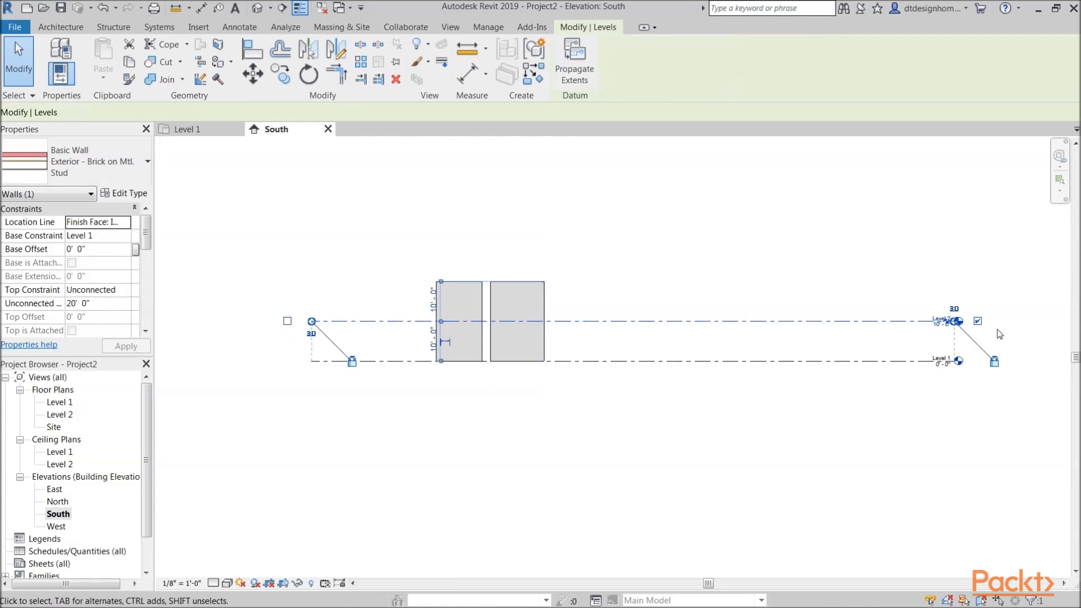
{"action": "scroll", "coordinate": [957, 330], "scroll_direction": "up", "scroll_amount": 2}
{"action": "left_click_drag", "start_coordinate": [951, 312], "coordinate": [399, 310]}
{"action": "middle_click_drag", "start_coordinate": [399, 310], "coordinate": [937, 319]}
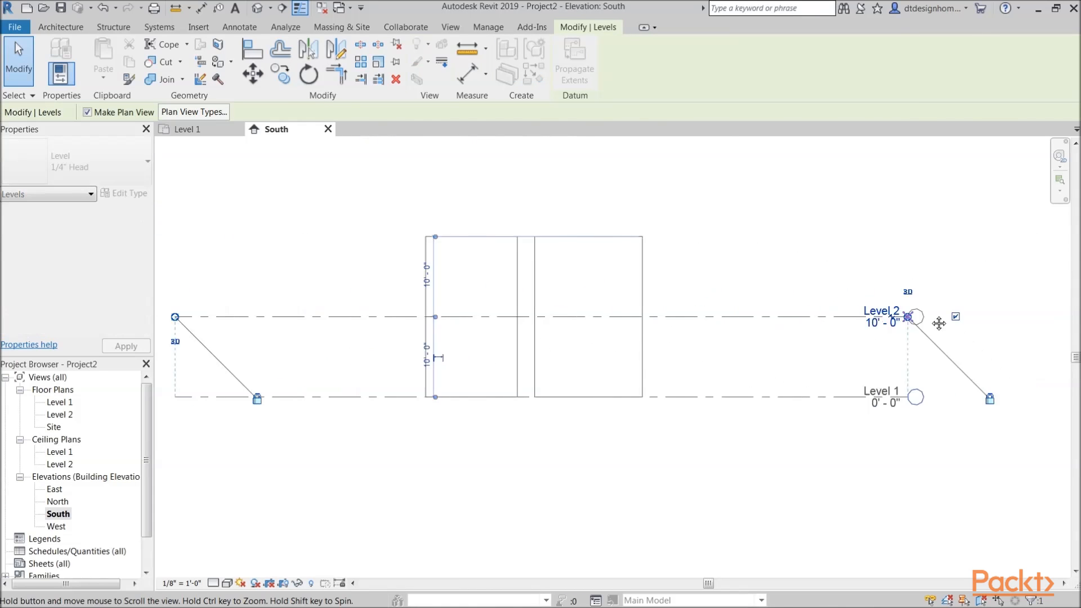
{"action": "left_click_drag", "start_coordinate": [937, 319], "coordinate": [744, 317]}
{"action": "left_click", "coordinate": [709, 209]}
{"action": "scroll", "coordinate": [692, 252], "scroll_direction": "up", "scroll_amount": 3}
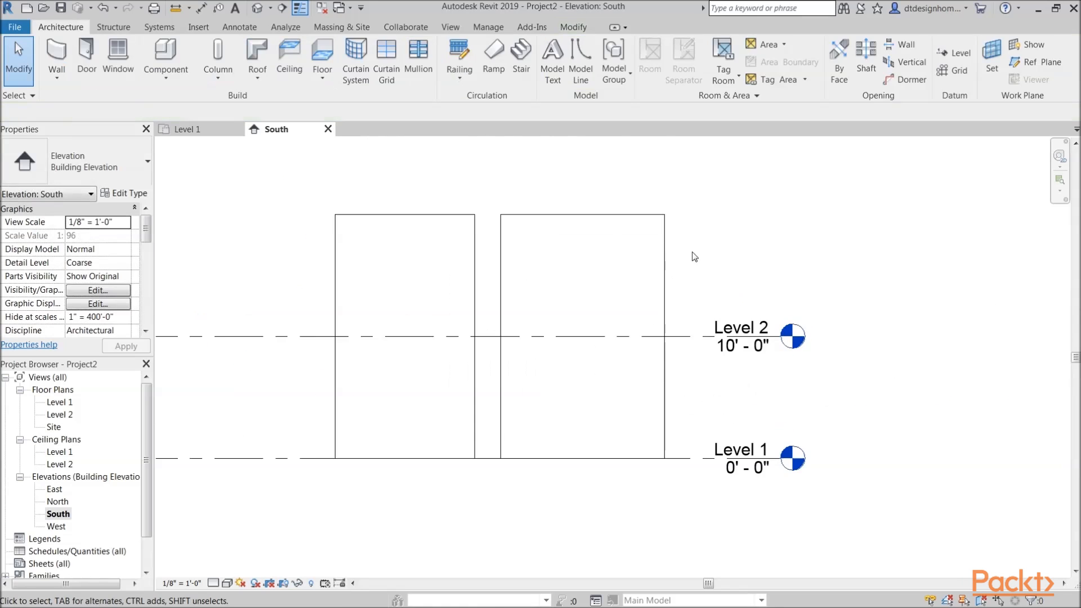
Try a Base Offset of 1' 0" on the second wall, and reset it to 0' 0".
{"action": "left_click", "coordinate": [650, 246]}
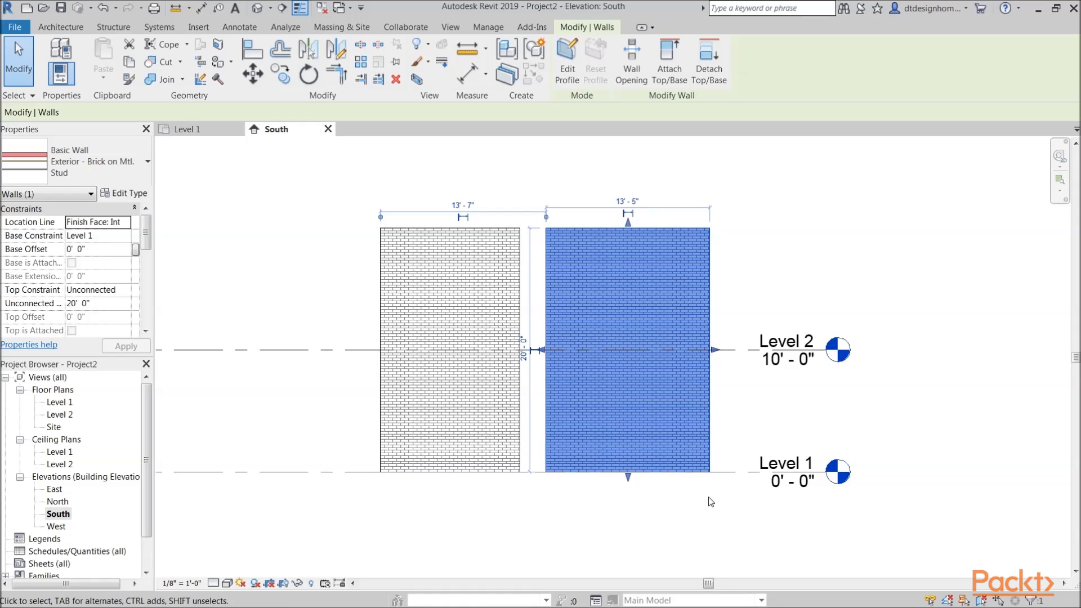
{"action": "left_click", "coordinate": [107, 250]}
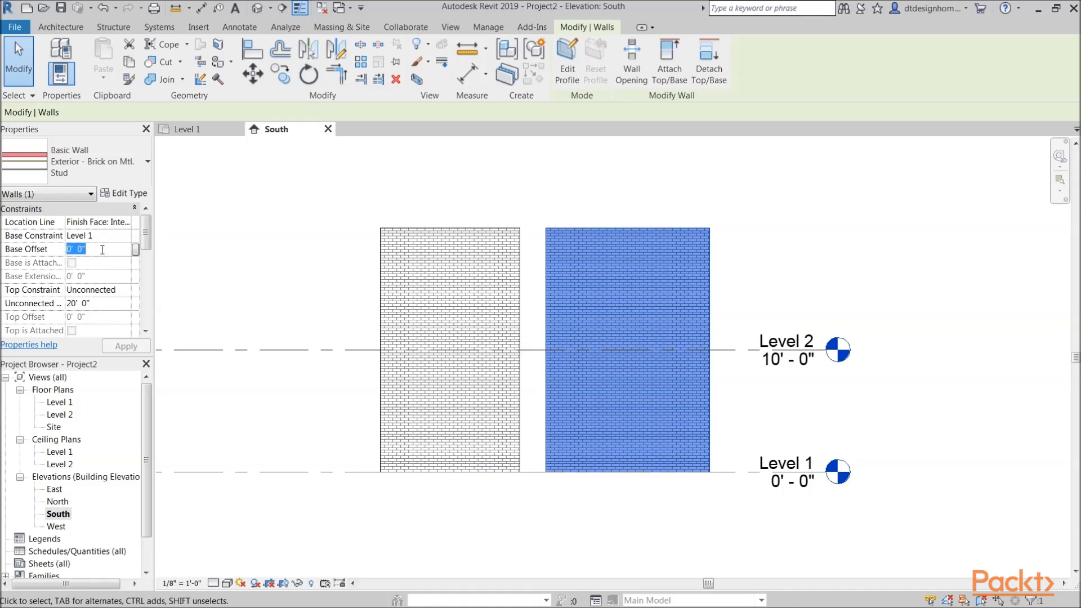
{"action": "type", "text": "1"}
{"action": "left_click", "coordinate": [126, 346]}
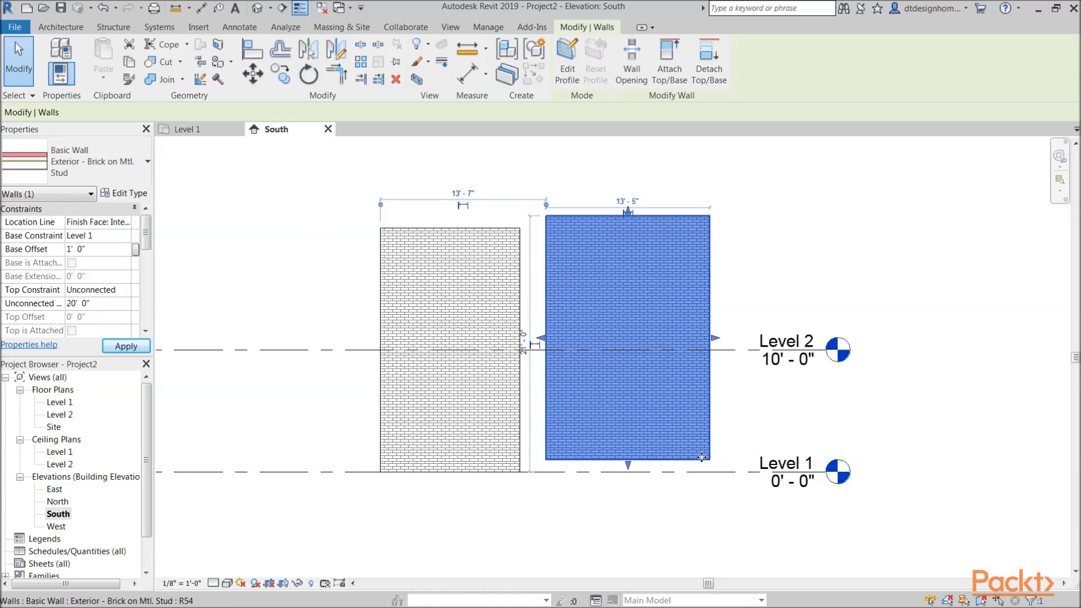
{"action": "left_click", "coordinate": [110, 250]}
{"action": "type", "text": "0"}
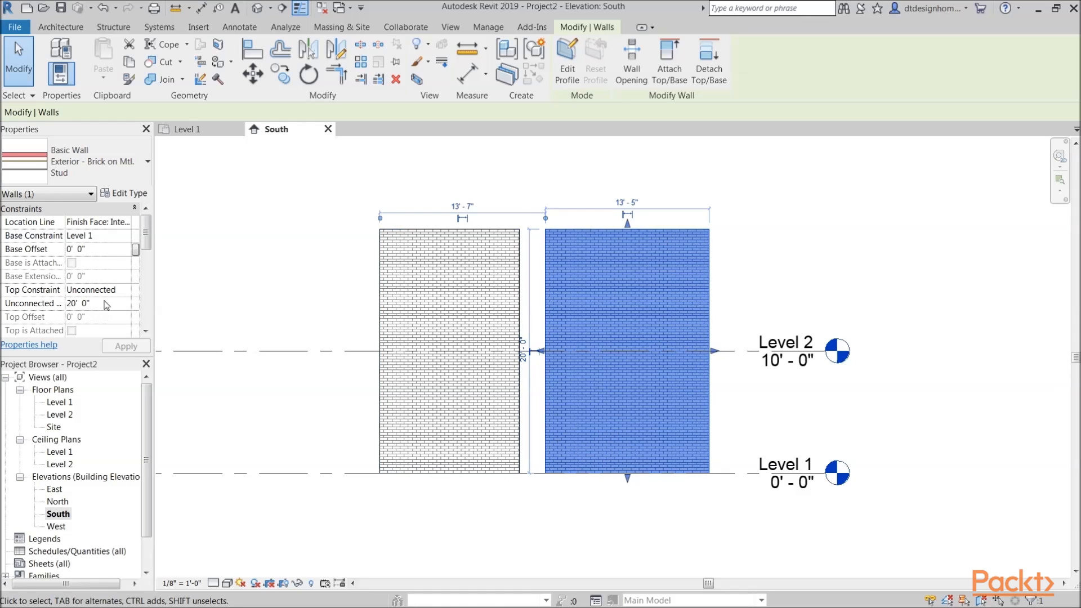
Set the second wall's Top Constraint to Up to level: Level 2.
{"action": "left_click", "coordinate": [125, 292]}
{"action": "left_click", "coordinate": [132, 324]}
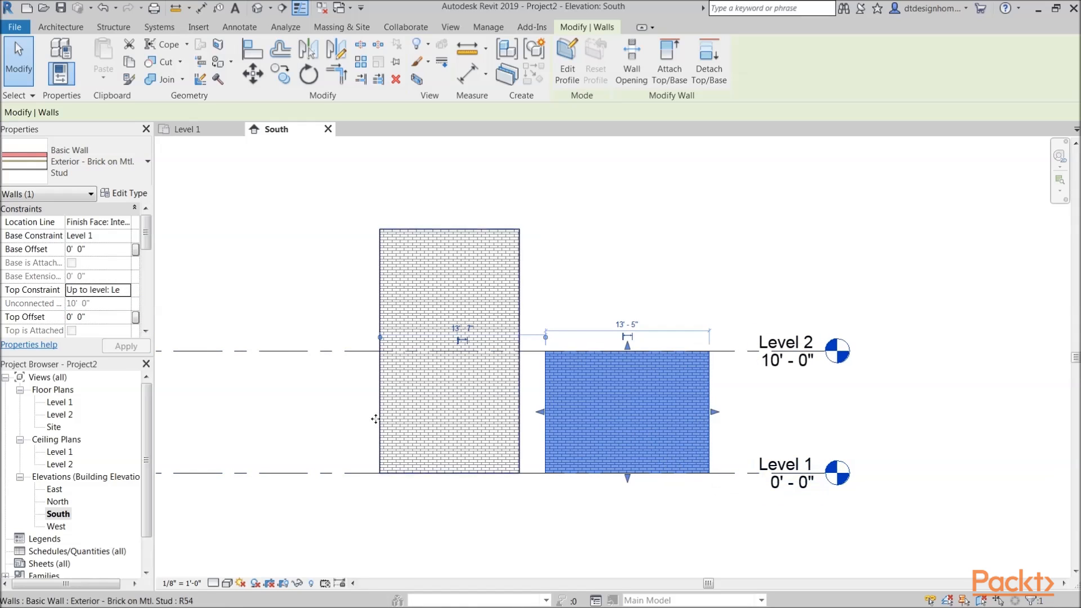
Try raising the base of the wall constrained to Level 2 by 1' 0", and return its Base Offset to 0' 0".
{"action": "left_click", "coordinate": [104, 248]}
{"action": "type", "text": "1"}
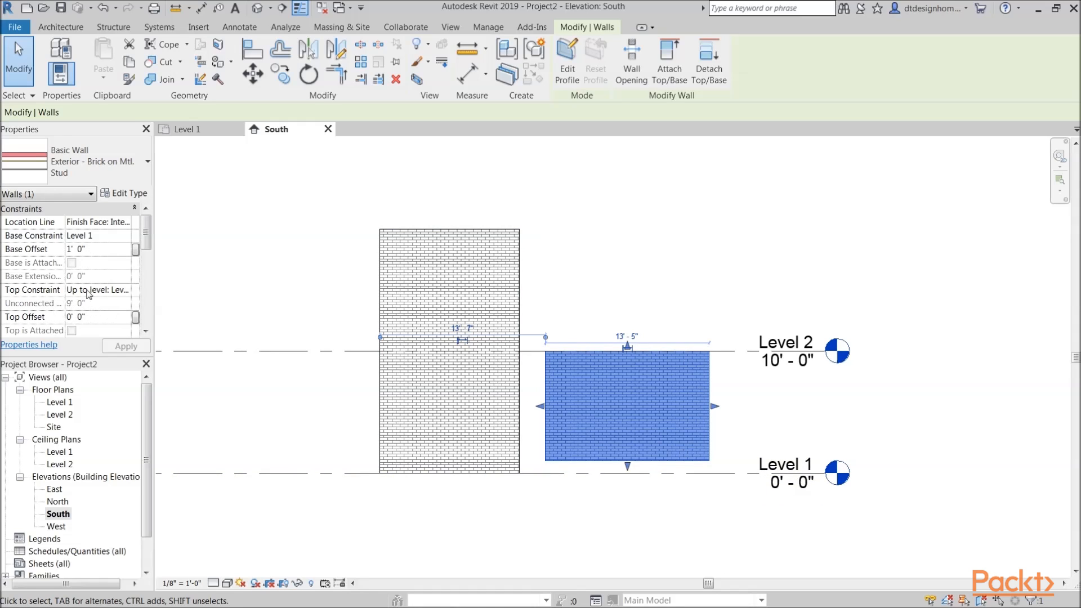
{"action": "left_click", "coordinate": [99, 251]}
{"action": "type", "text": "0"}
{"action": "key", "text": "Return"}
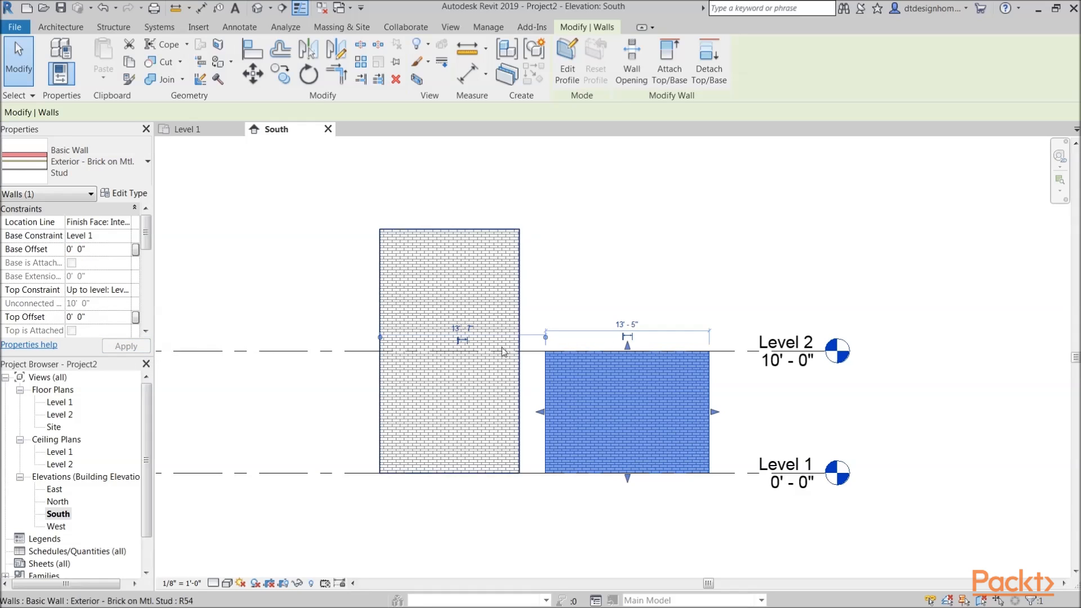
Try a Top Offset of 1' 0" on the wall constrained to Level 2, and reset it to 0' 0".
{"action": "left_click", "coordinate": [106, 317]}
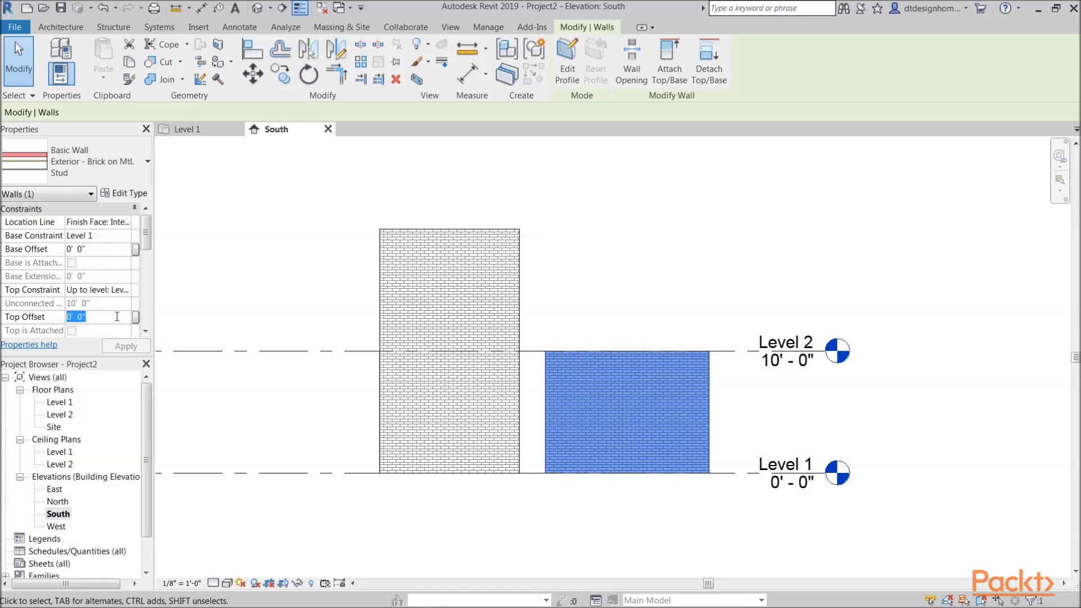
{"action": "type", "text": "1"}
{"action": "key", "text": "Return"}
{"action": "left_click", "coordinate": [99, 317]}
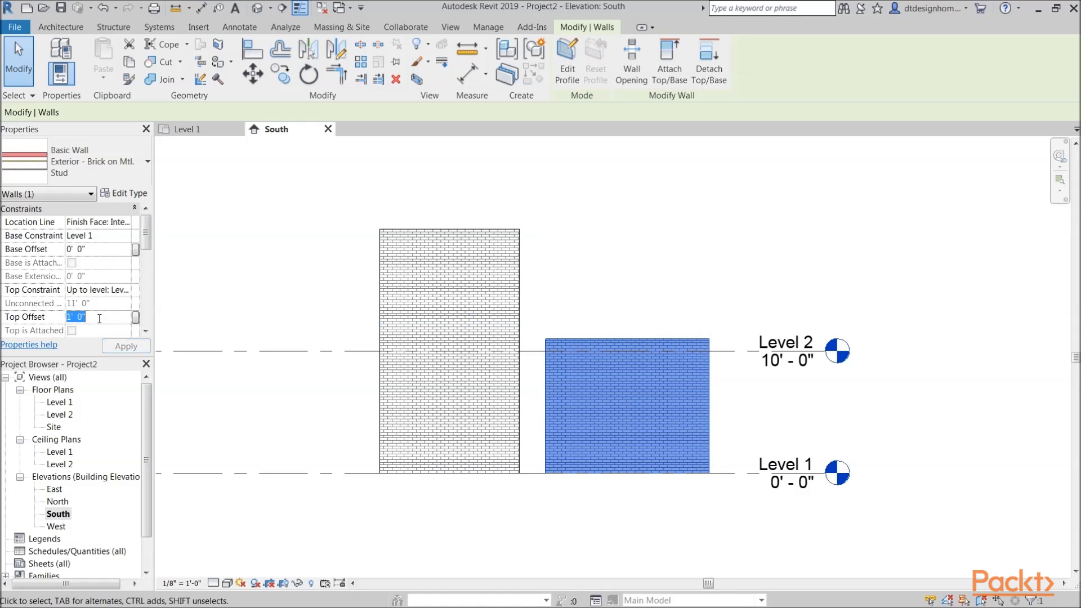
{"action": "type", "text": "0"}
{"action": "key", "text": "Return"}
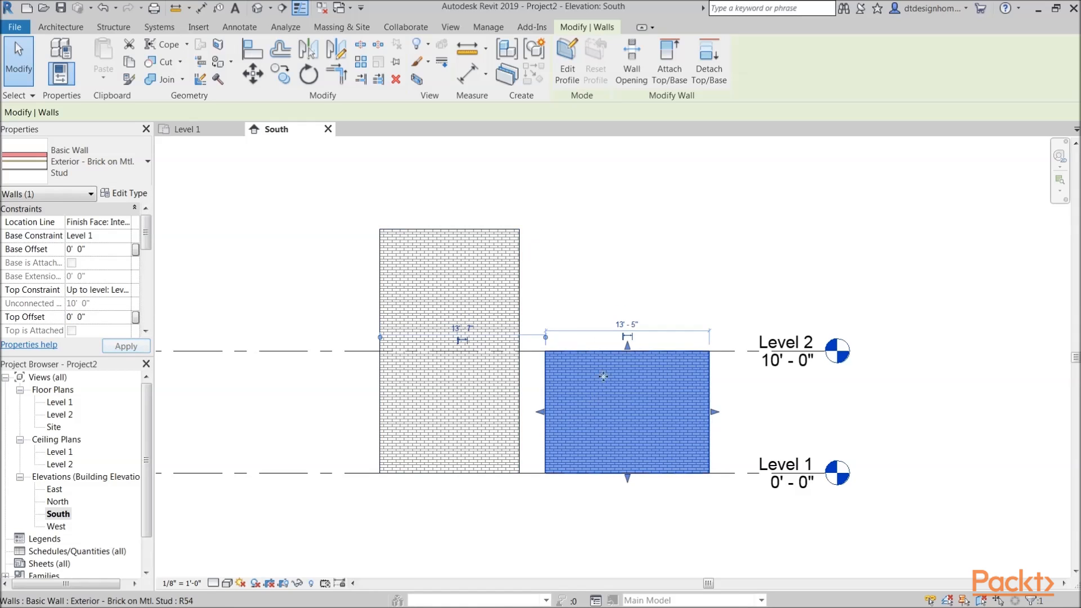
Set the Level 2 elevation to 12' 0".
{"action": "left_click", "coordinate": [741, 359]}
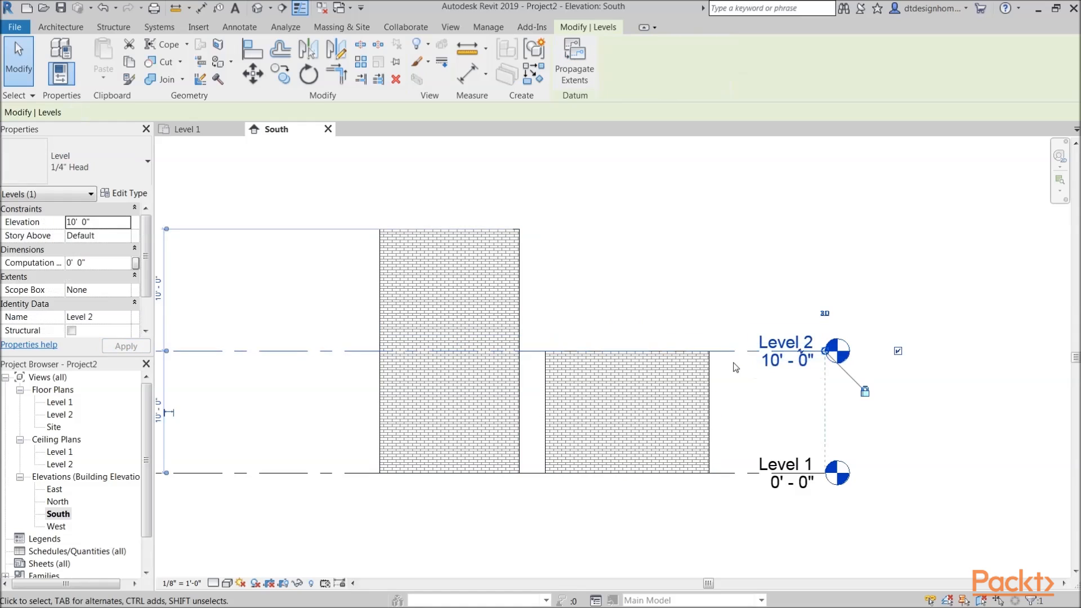
{"action": "left_click", "coordinate": [771, 360]}
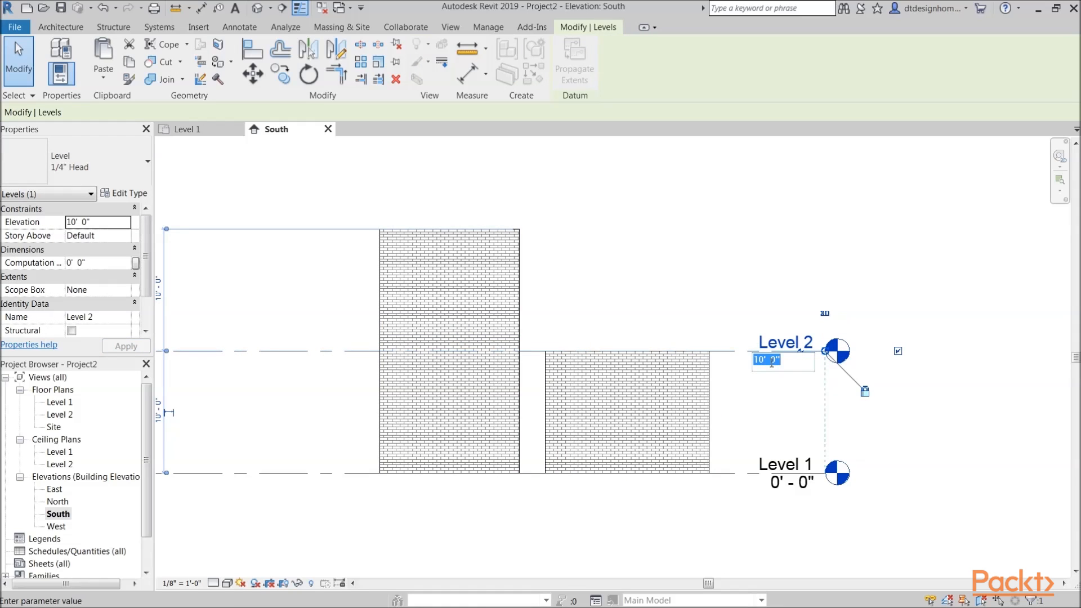
{"action": "type", "text": "12"}
{"action": "key", "text": "Return"}
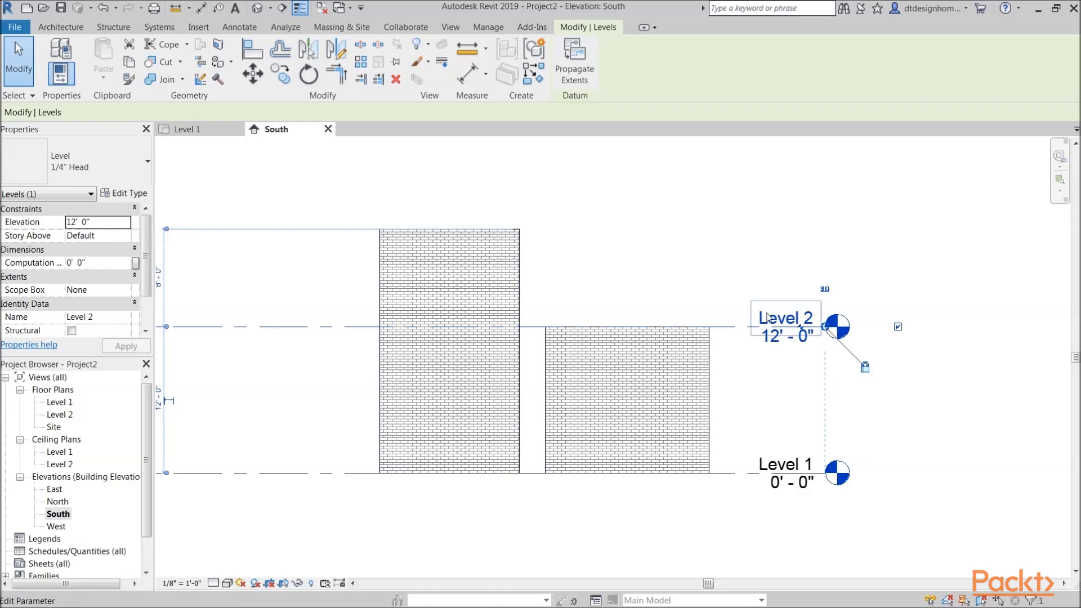
Return the Level 2 elevation to 10' 0" and clear the selection.
{"action": "left_click", "coordinate": [787, 336]}
{"action": "type", "text": "10"}
{"action": "key", "text": "Return"}
{"action": "left_click", "coordinate": [666, 264]}
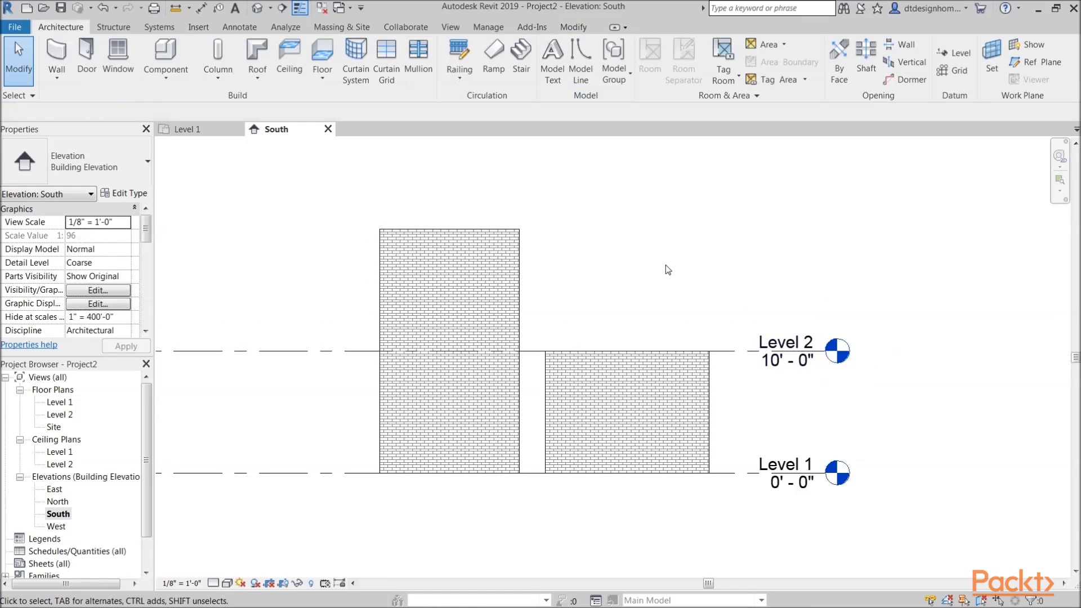
Examine the shorter wall's Room Bounding and Structural instance properties.
{"action": "left_click", "coordinate": [666, 385]}
{"action": "scroll", "coordinate": [145, 261], "scroll_direction": "down", "scroll_amount": 3}
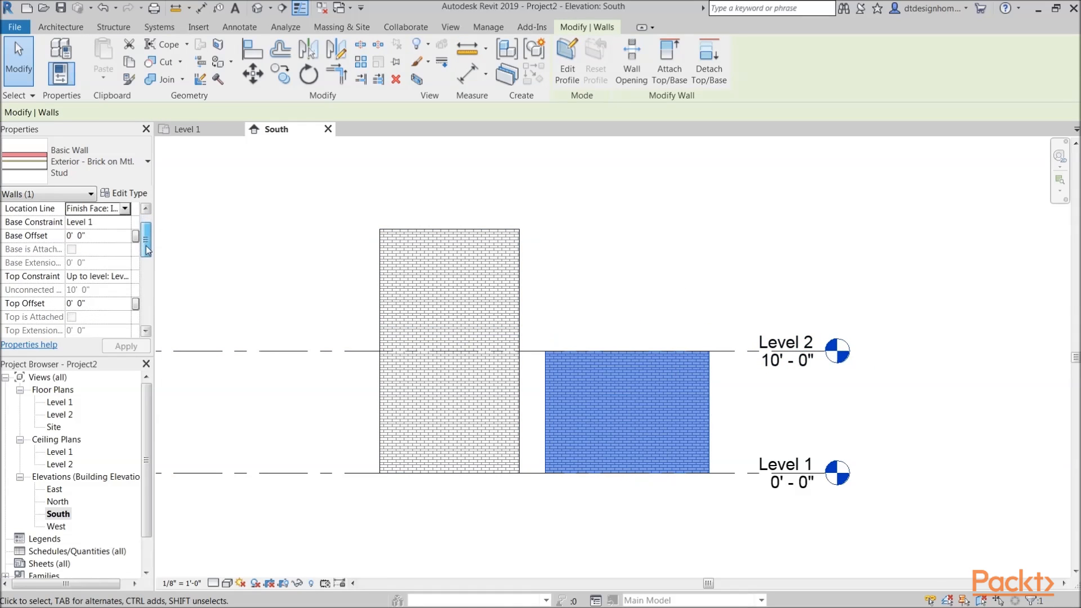
{"action": "left_click_drag", "start_coordinate": [145, 266], "coordinate": [144, 271]}
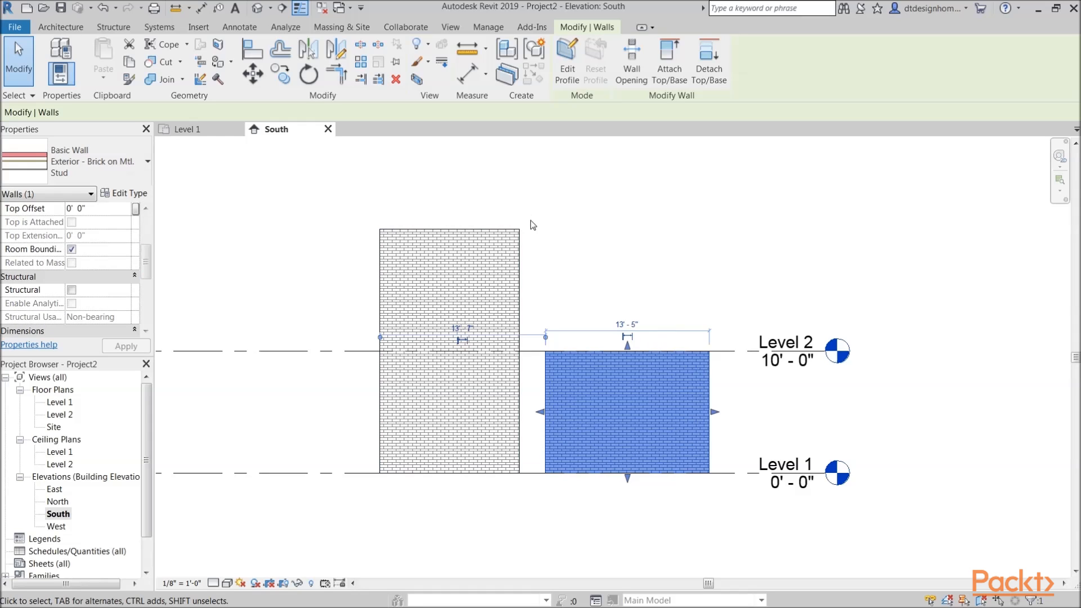
{"action": "left_click", "coordinate": [66, 30]}
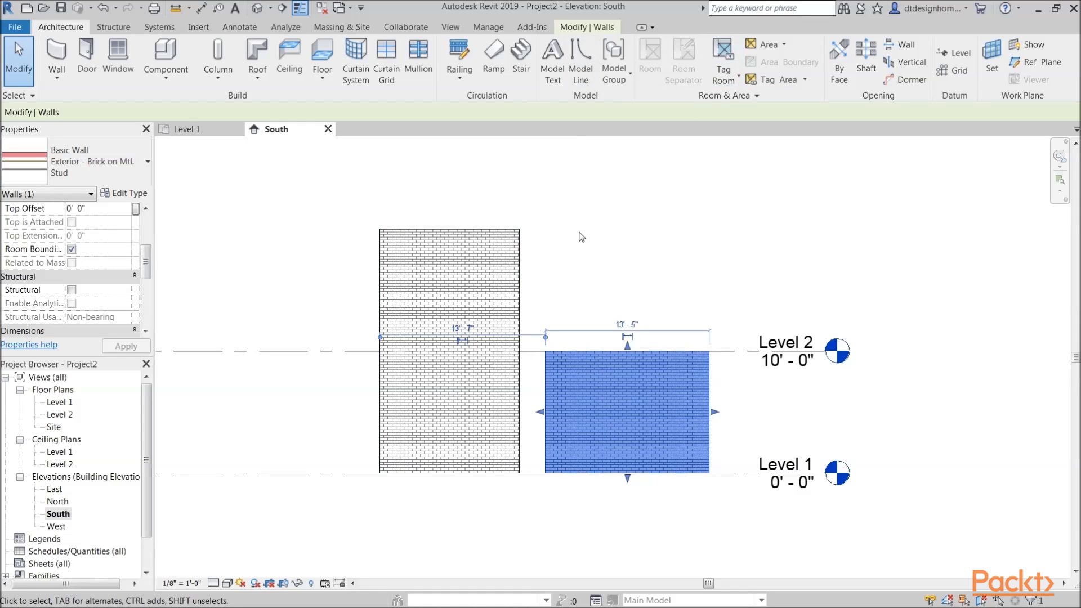
{"action": "scroll", "coordinate": [130, 286], "scroll_direction": "down", "scroll_amount": 3}
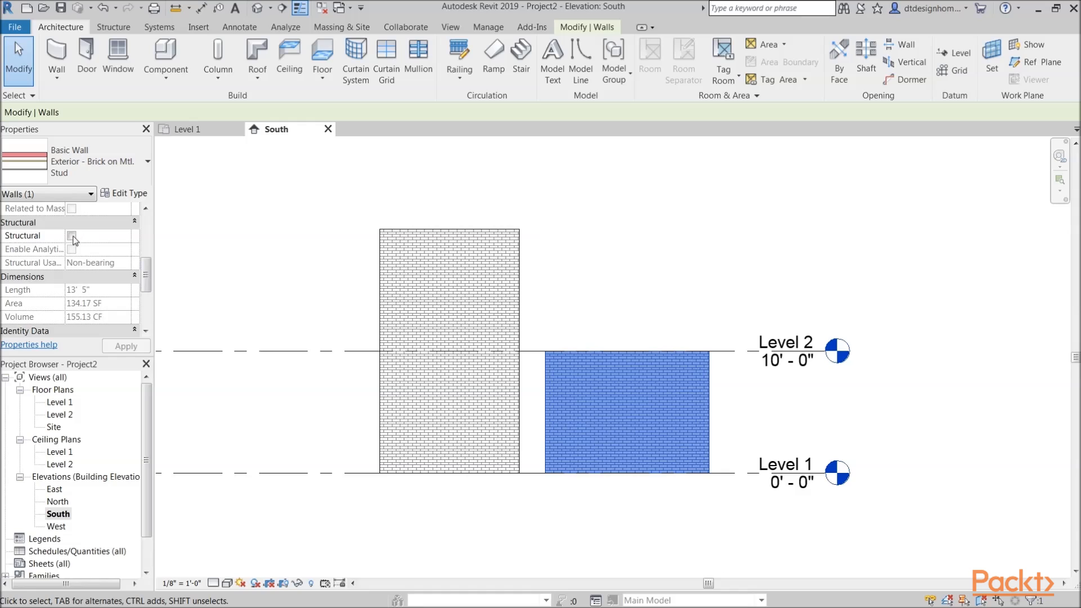
{"action": "scroll", "coordinate": [148, 276], "scroll_direction": "down", "scroll_amount": 1}
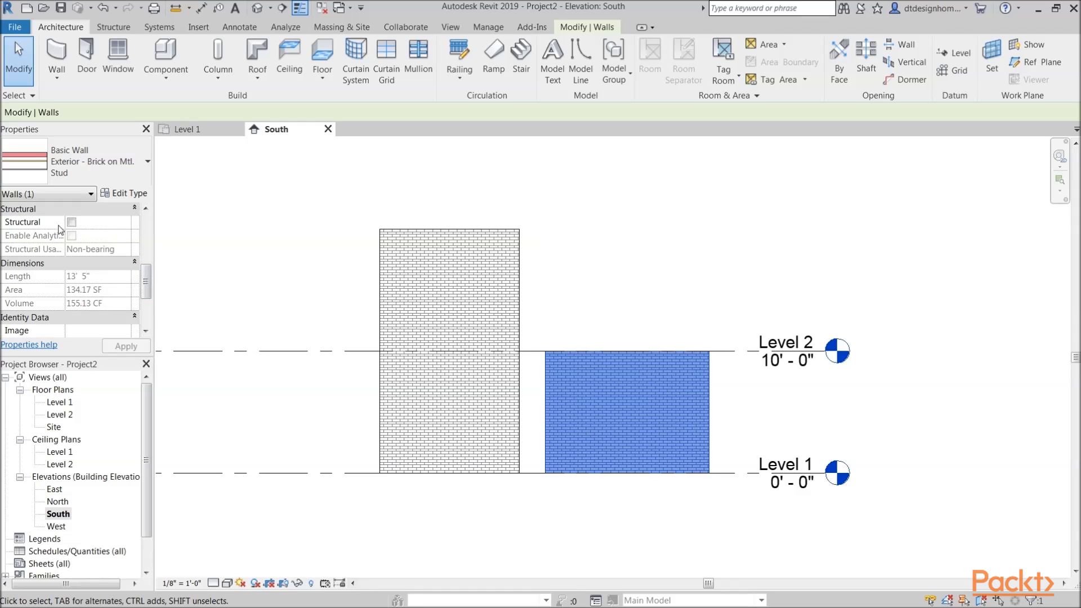
{"action": "left_click", "coordinate": [623, 379]}
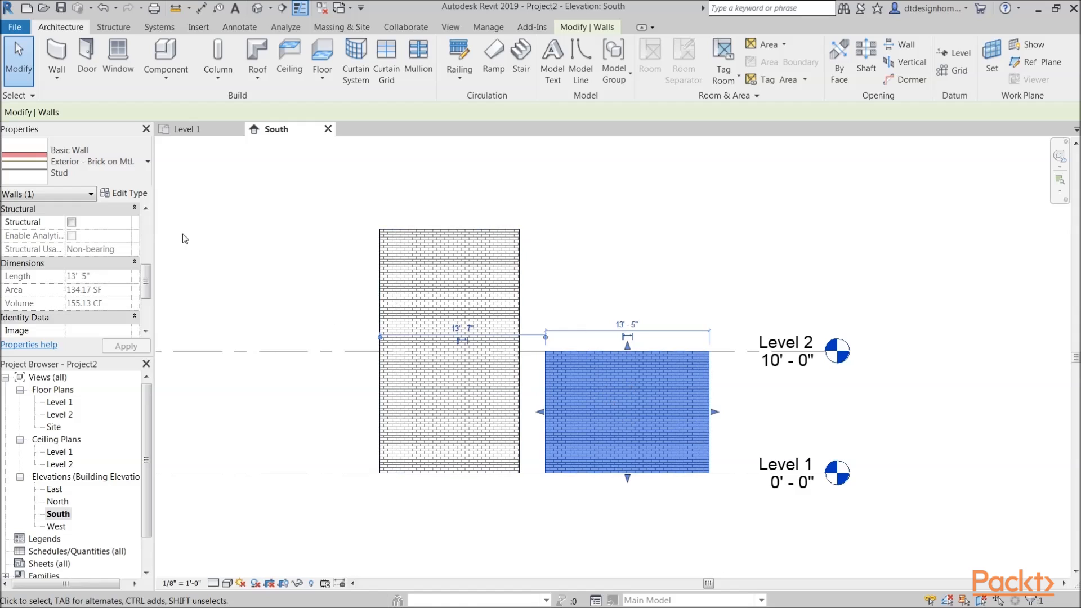
Review the shorter wall's Dimensions, Identity Data (Image, Comments, Mark) and Phasing instance properties.
{"action": "scroll", "coordinate": [146, 281], "scroll_direction": "down", "scroll_amount": 4}
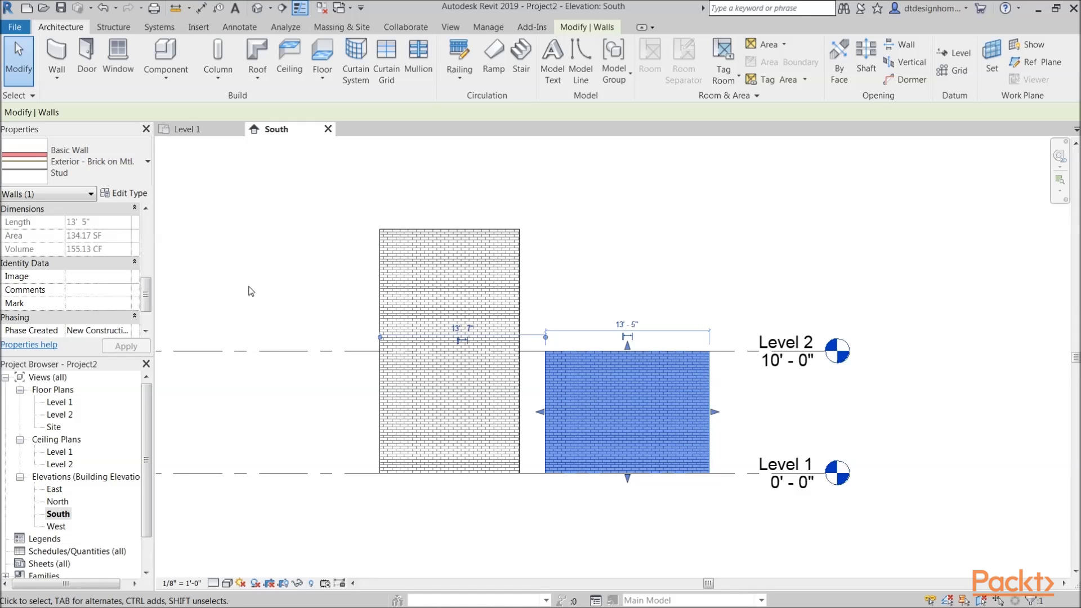
{"action": "scroll", "coordinate": [22, 224], "scroll_direction": "down", "scroll_amount": 1}
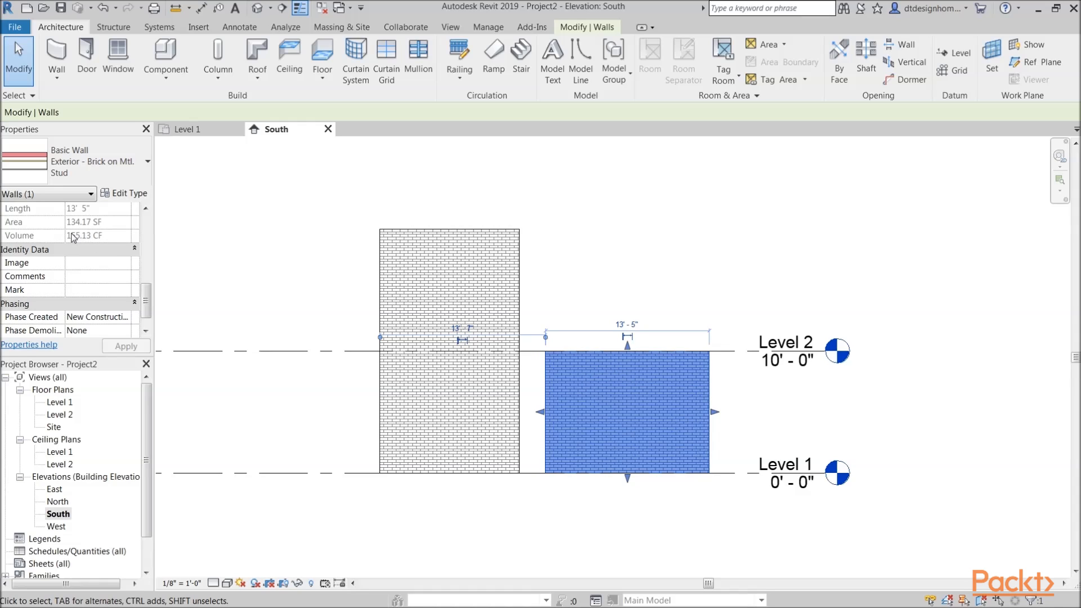
{"action": "scroll", "coordinate": [74, 236], "scroll_direction": "down", "scroll_amount": 1}
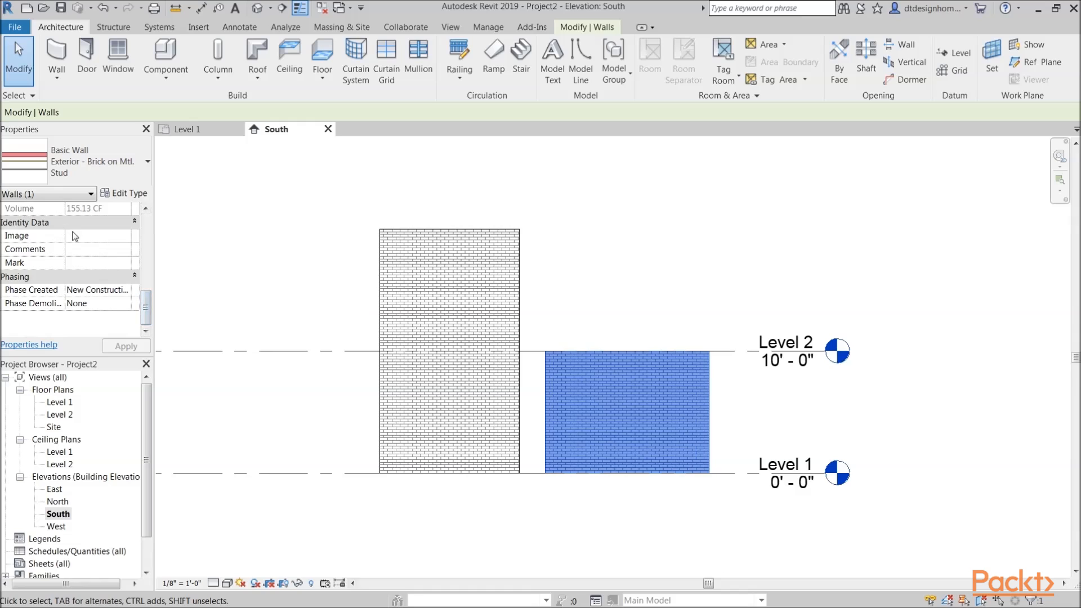
{"action": "left_click", "coordinate": [77, 236]}
{"action": "left_click", "coordinate": [81, 249]}
{"action": "left_click", "coordinate": [85, 249]}
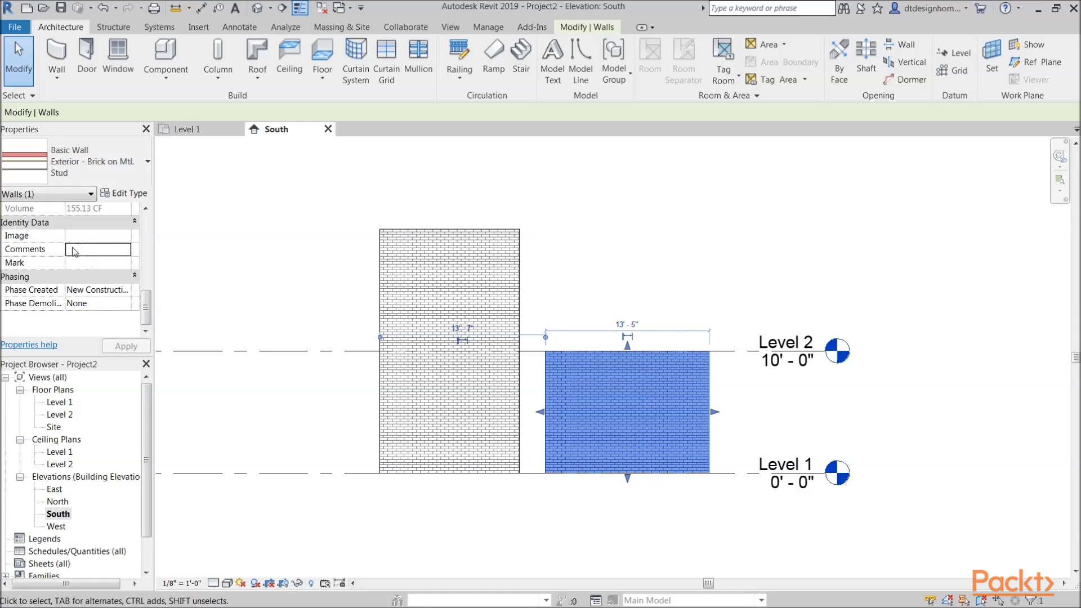
{"action": "left_click", "coordinate": [78, 264]}
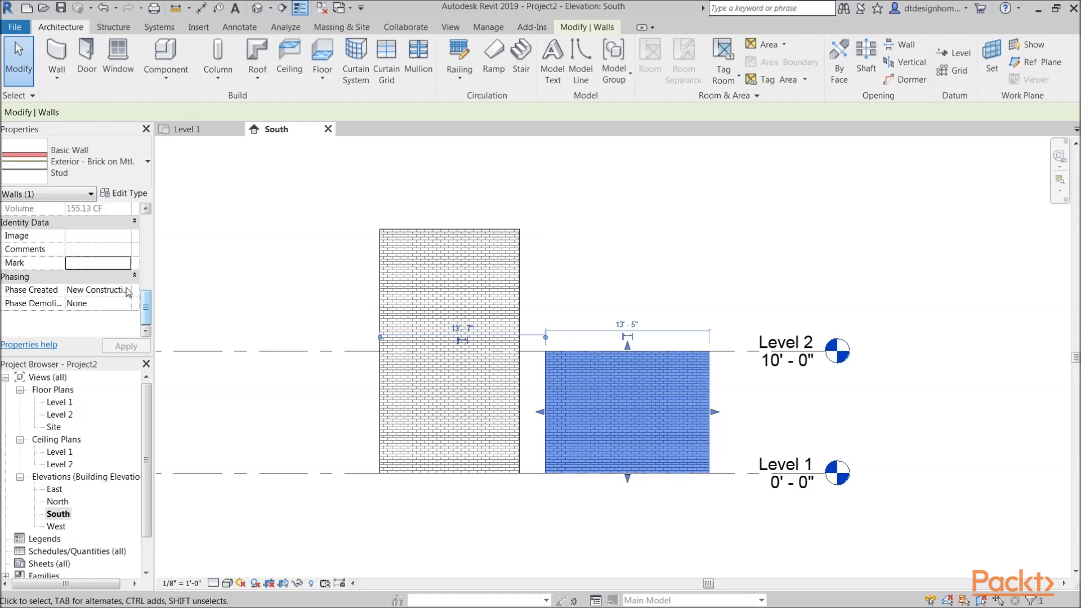
{"action": "left_click_drag", "start_coordinate": [145, 310], "coordinate": [147, 231]}
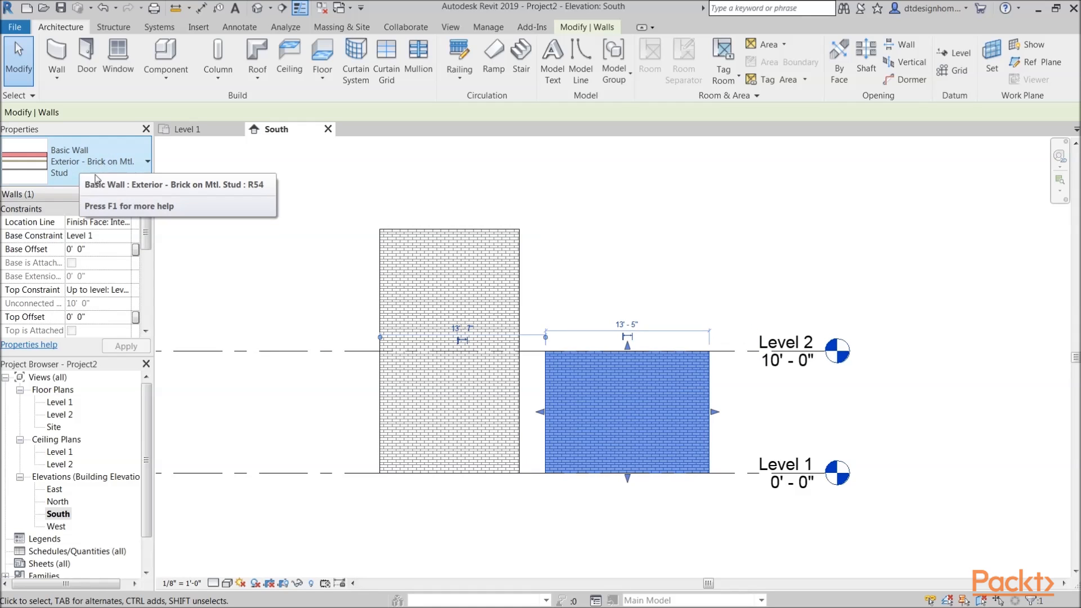
Examine the Type Properties of the Exterior - Brick on Mtl. Stud wall and close them without changes.
{"action": "scroll", "coordinate": [127, 193], "scroll_direction": "down", "scroll_amount": 4}
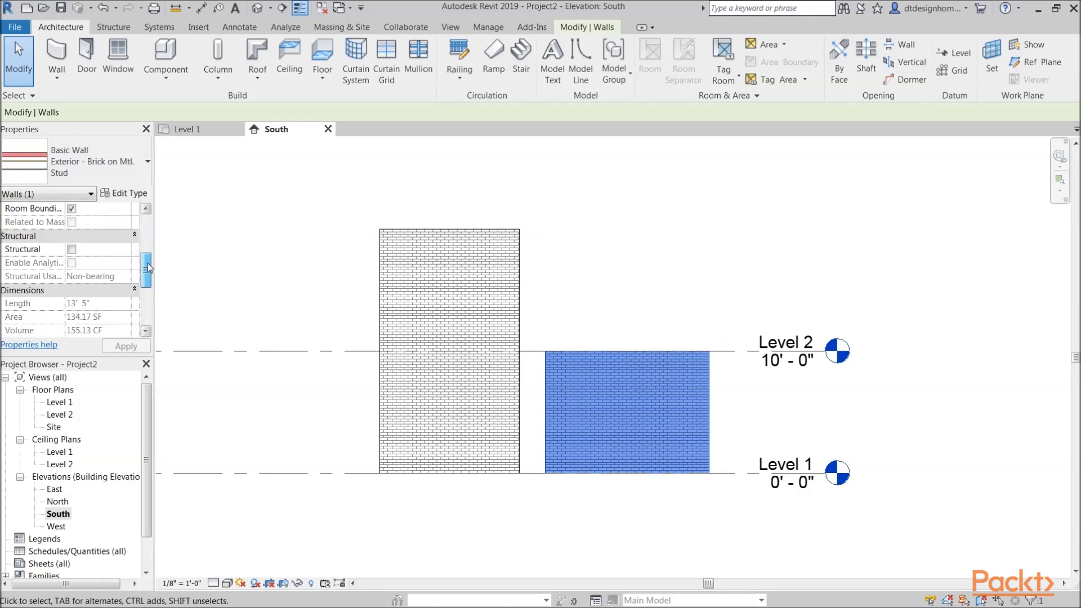
{"action": "left_click", "coordinate": [128, 194]}
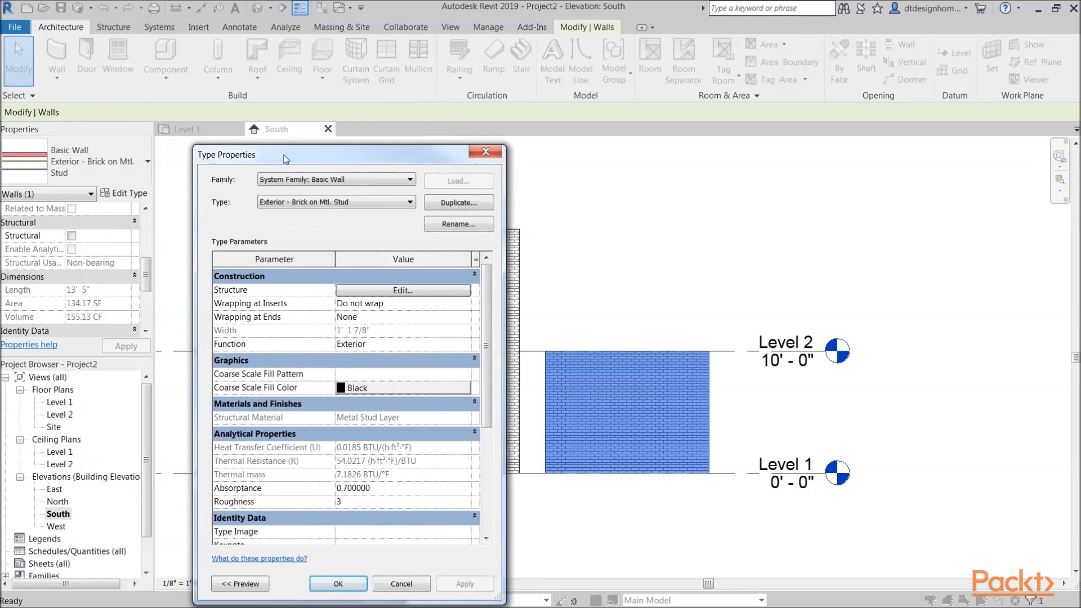
{"action": "left_click_drag", "start_coordinate": [284, 159], "coordinate": [211, 142]}
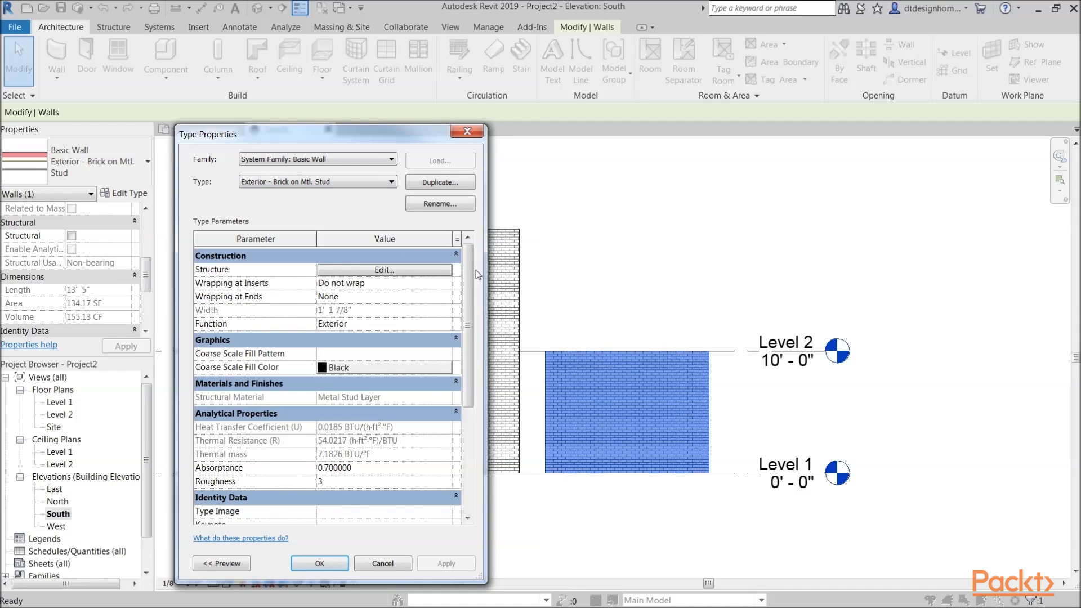
{"action": "mouse_move", "coordinate": [470, 268]}
{"action": "left_mouse_down"}
{"action": "mouse_move", "coordinate": [466, 338]}
{"action": "mouse_move", "coordinate": [468, 269]}
{"action": "left_mouse_up"}
{"action": "left_click", "coordinate": [383, 564]}
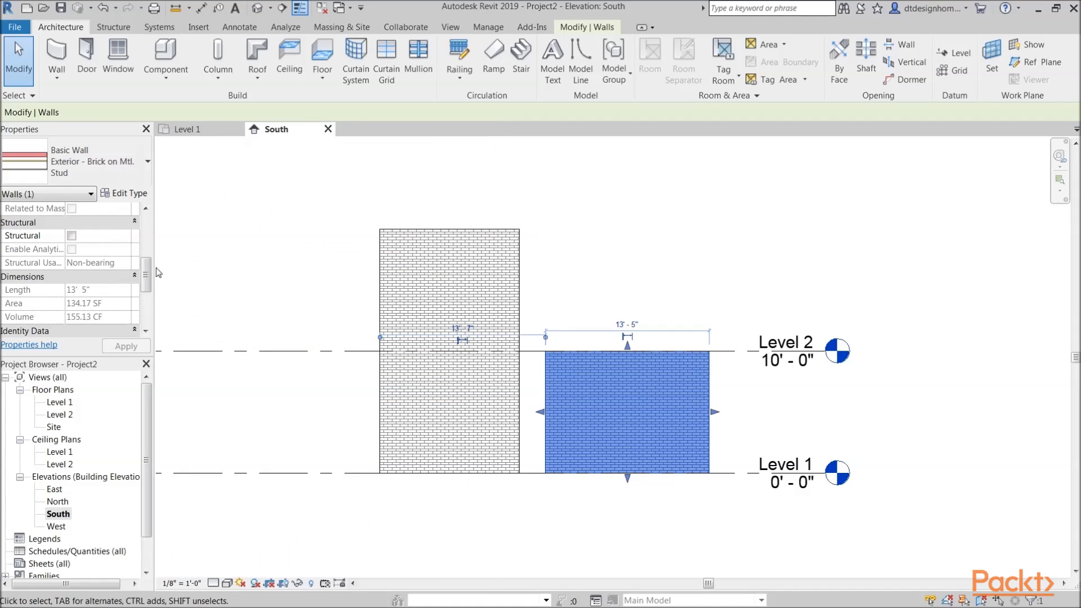
Review the shorter wall's Identity Data and Phasing properties and its type's Construction, Graphics, Analytical and Identity Data parameters.
{"action": "scroll", "coordinate": [143, 276], "scroll_direction": "down", "scroll_amount": 3}
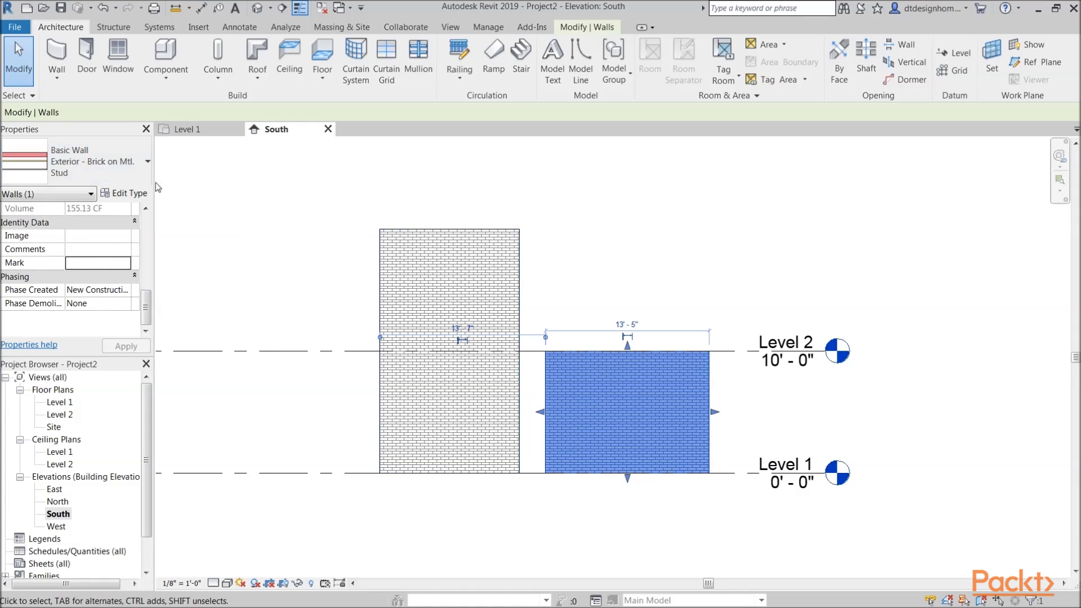
{"action": "left_click", "coordinate": [133, 194]}
{"action": "left_click_drag", "start_coordinate": [468, 307], "coordinate": [469, 420]}
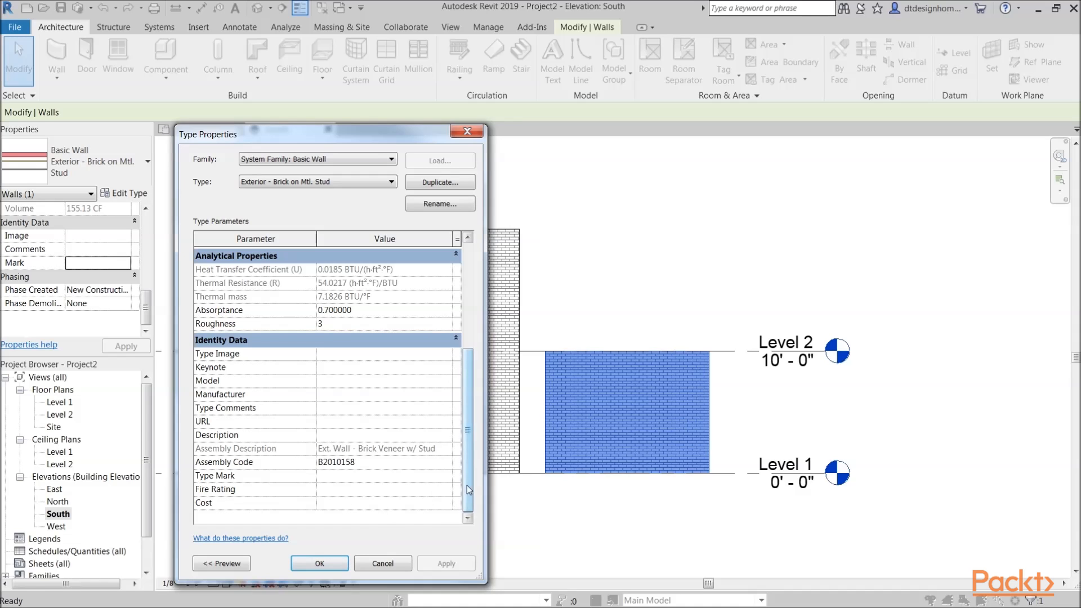
{"action": "left_click_drag", "start_coordinate": [465, 485], "coordinate": [475, 369]}
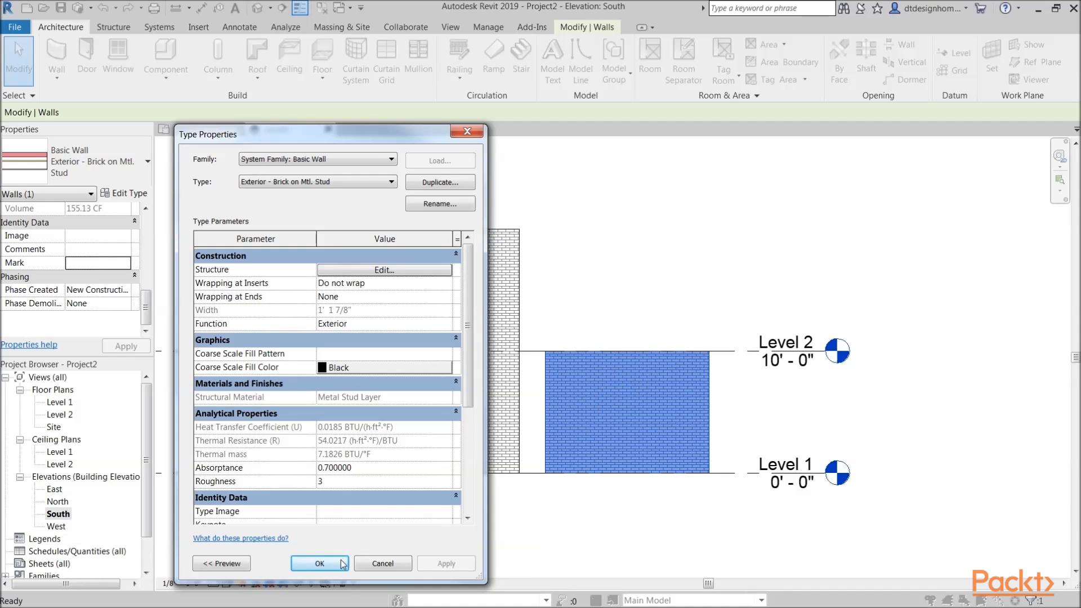
{"action": "left_click", "coordinate": [374, 563]}
Open the Level 1 floor plan, set its detail level to Coarse and clear the selection.
{"action": "left_click", "coordinate": [214, 583]}
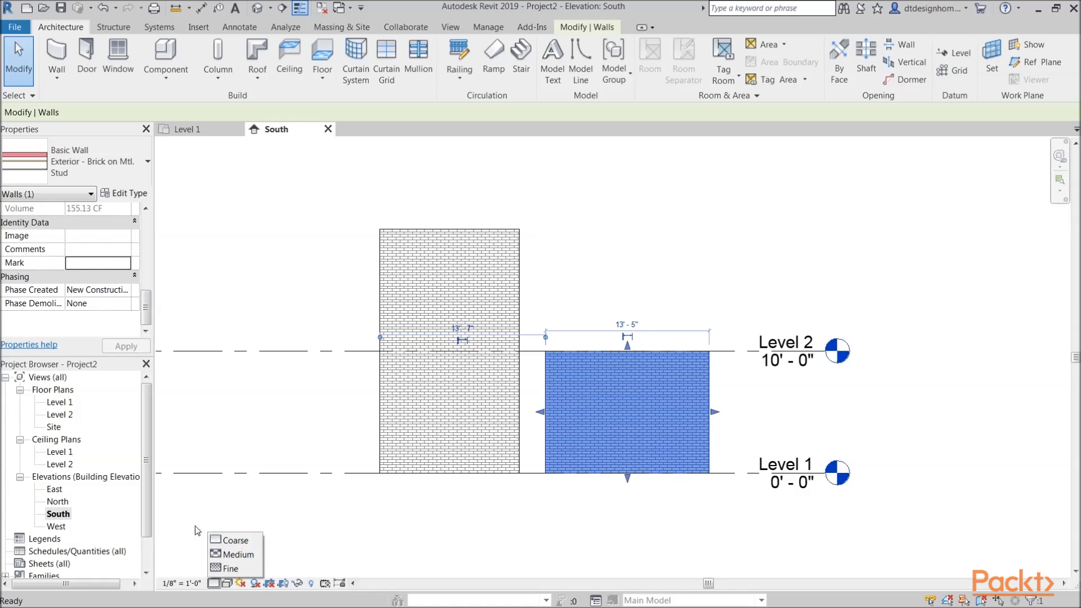
{"action": "double_click", "coordinate": [60, 402]}
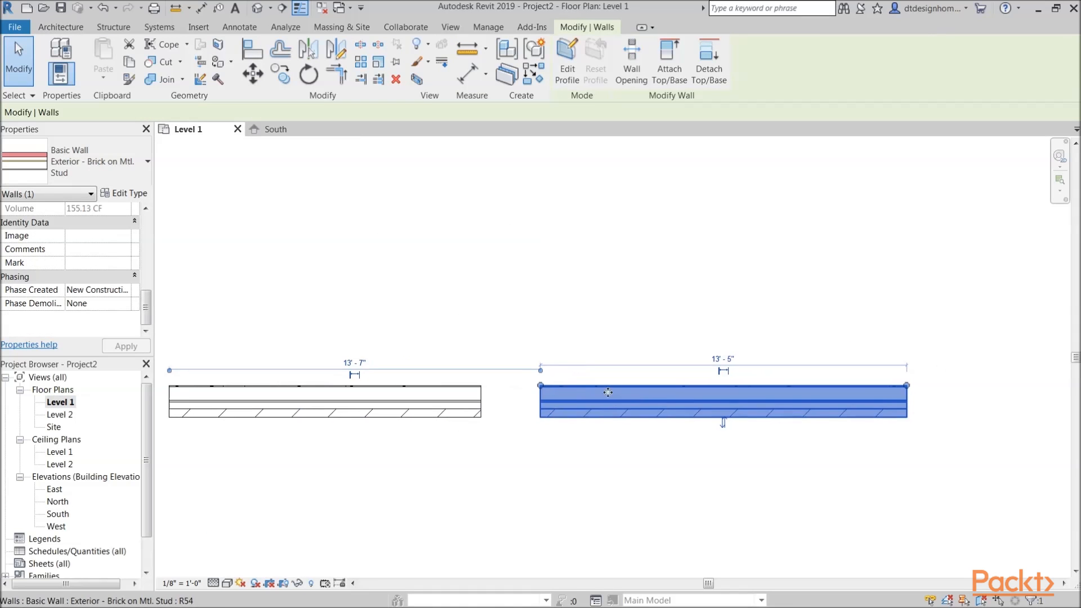
{"action": "left_click", "coordinate": [213, 583]}
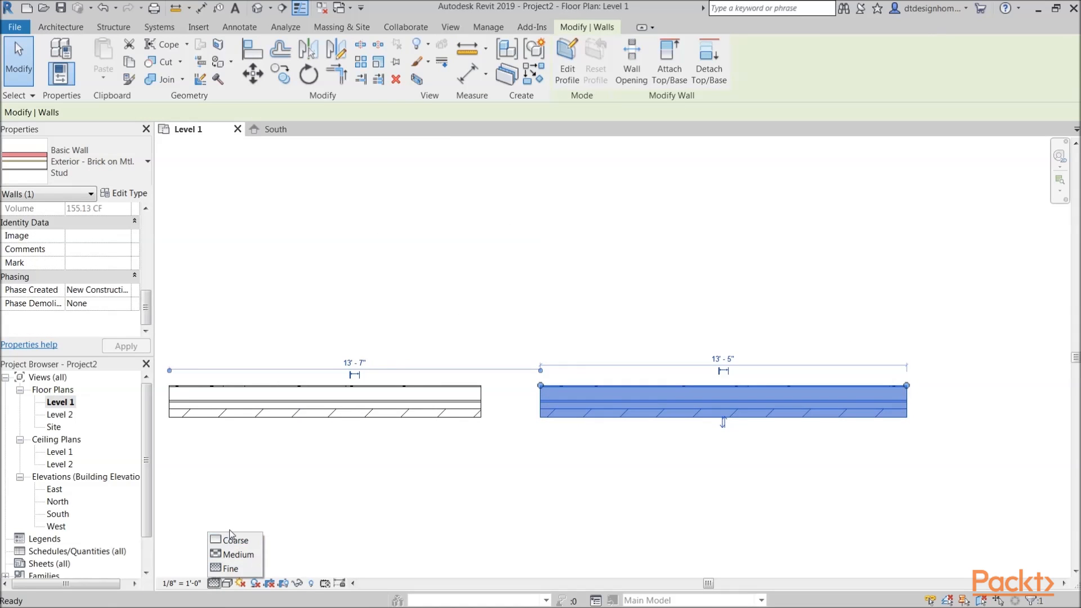
{"action": "left_click", "coordinate": [233, 540]}
{"action": "key", "text": "Escape"}
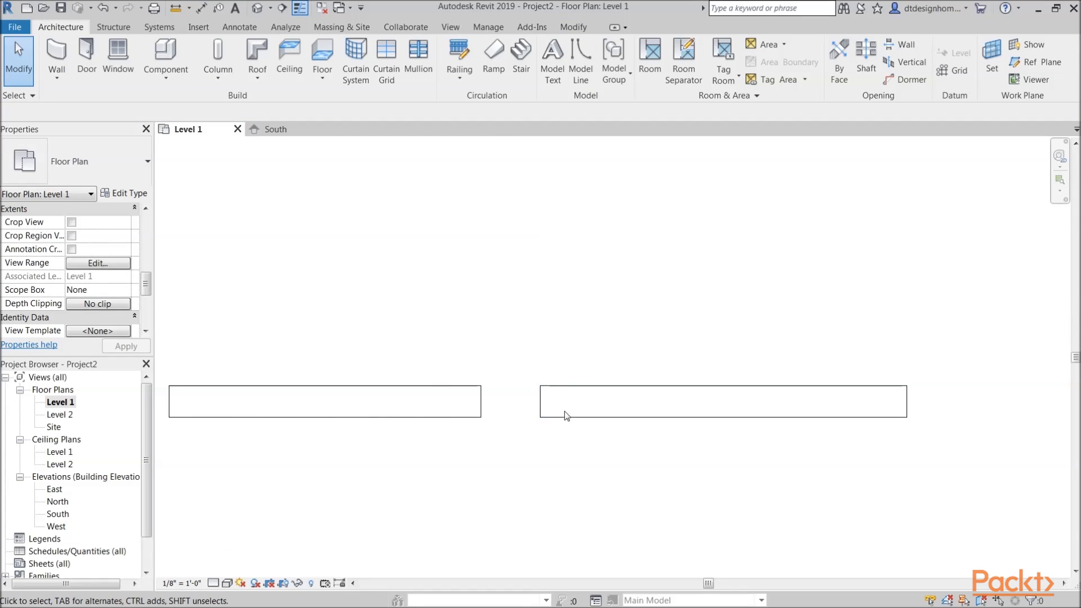
In the type properties of the 13' 5" wall, set the Coarse Scale Fill Pattern to <Solid fill>.
{"action": "left_click", "coordinate": [595, 416]}
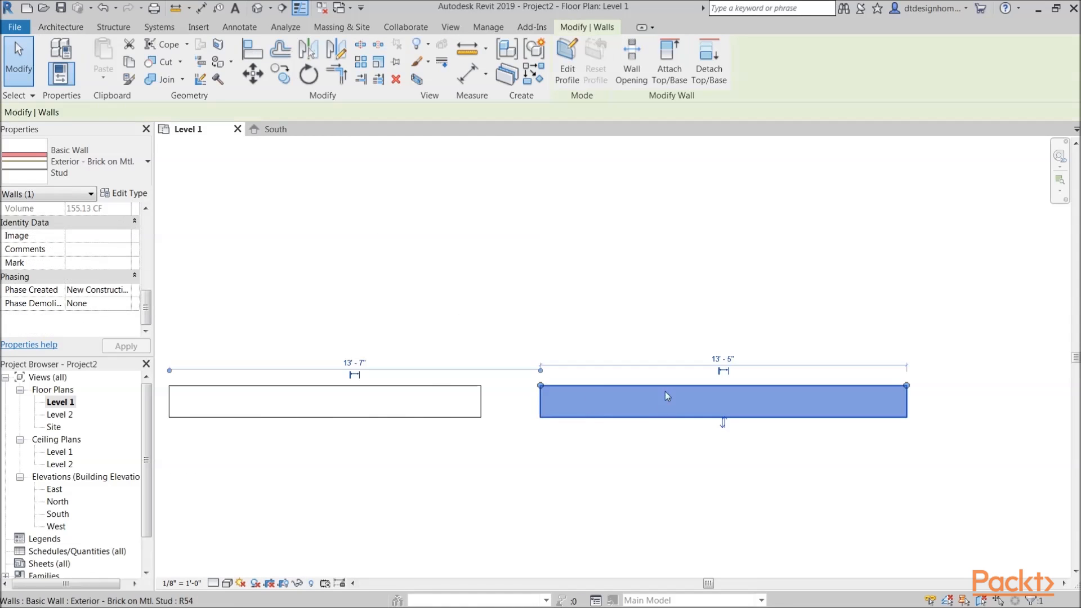
{"action": "left_click", "coordinate": [124, 193]}
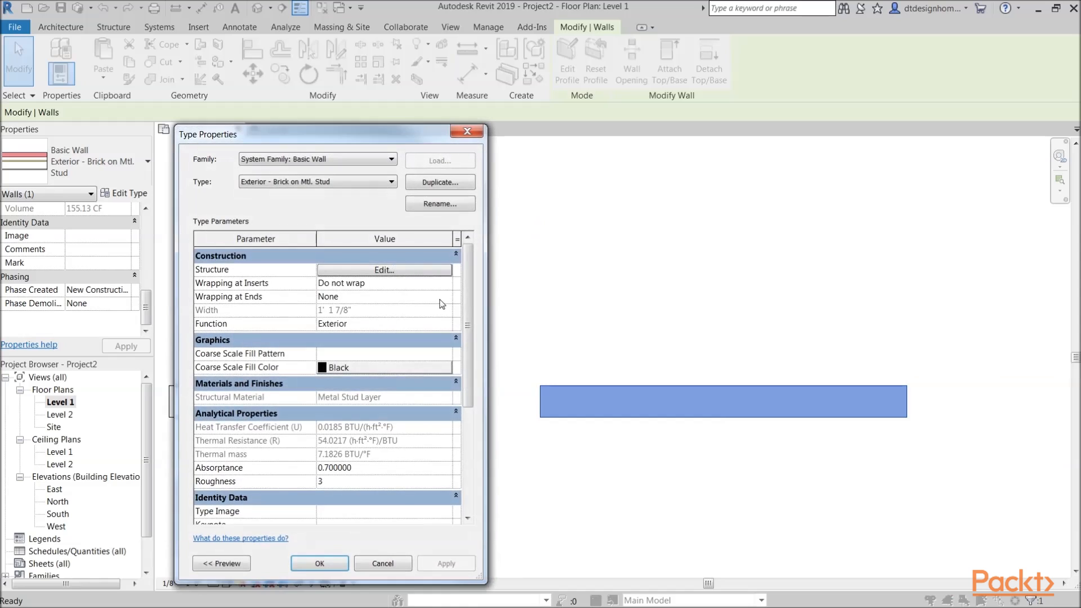
{"action": "scroll", "coordinate": [442, 304], "scroll_direction": "down", "scroll_amount": 1}
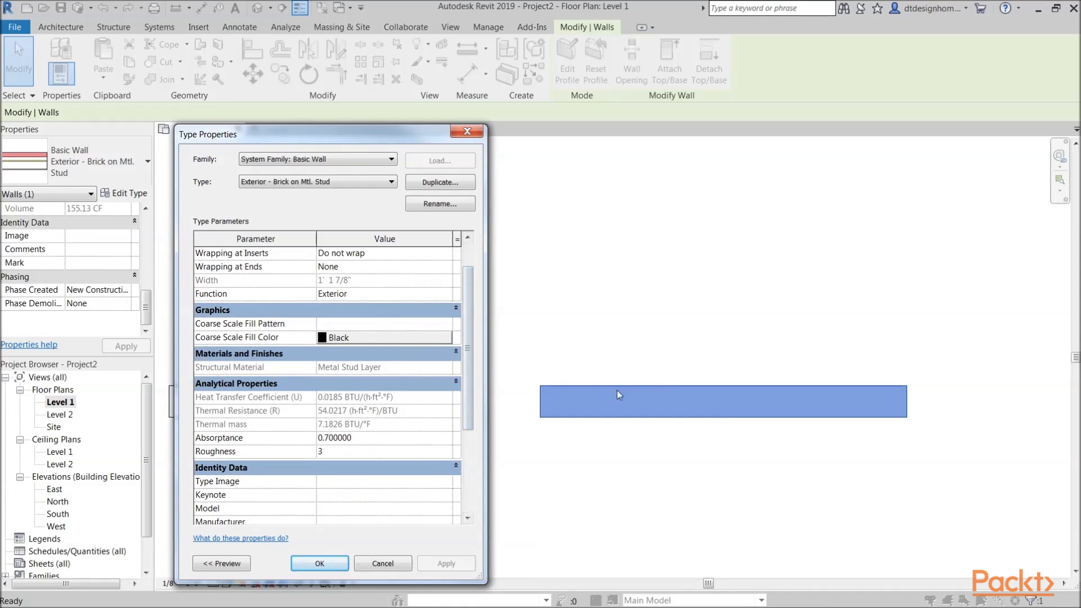
{"action": "left_click", "coordinate": [449, 324]}
{"action": "left_click", "coordinate": [665, 239]}
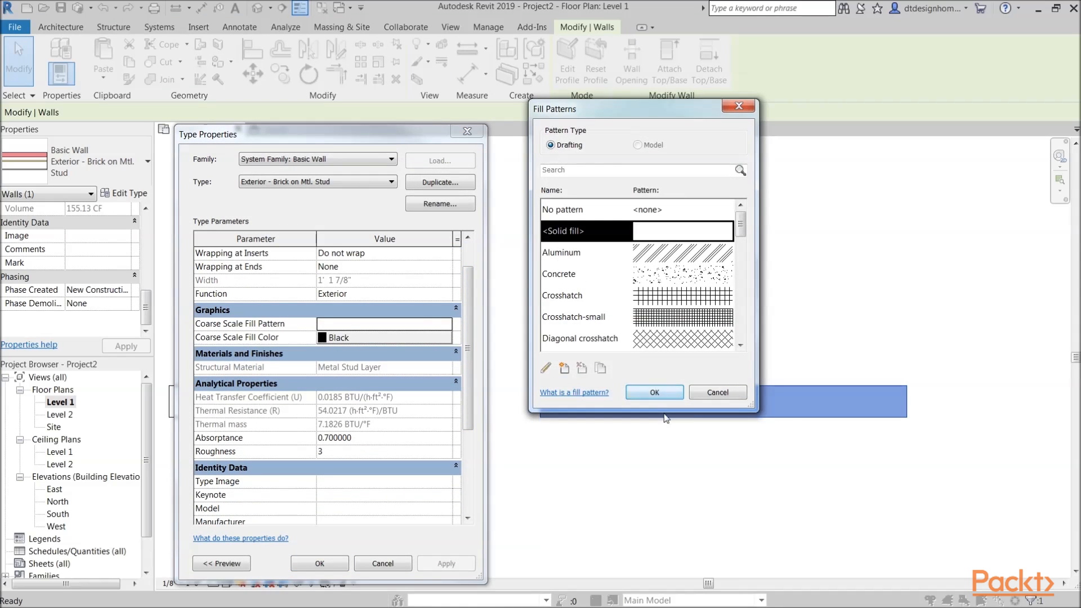
{"action": "left_click", "coordinate": [656, 393]}
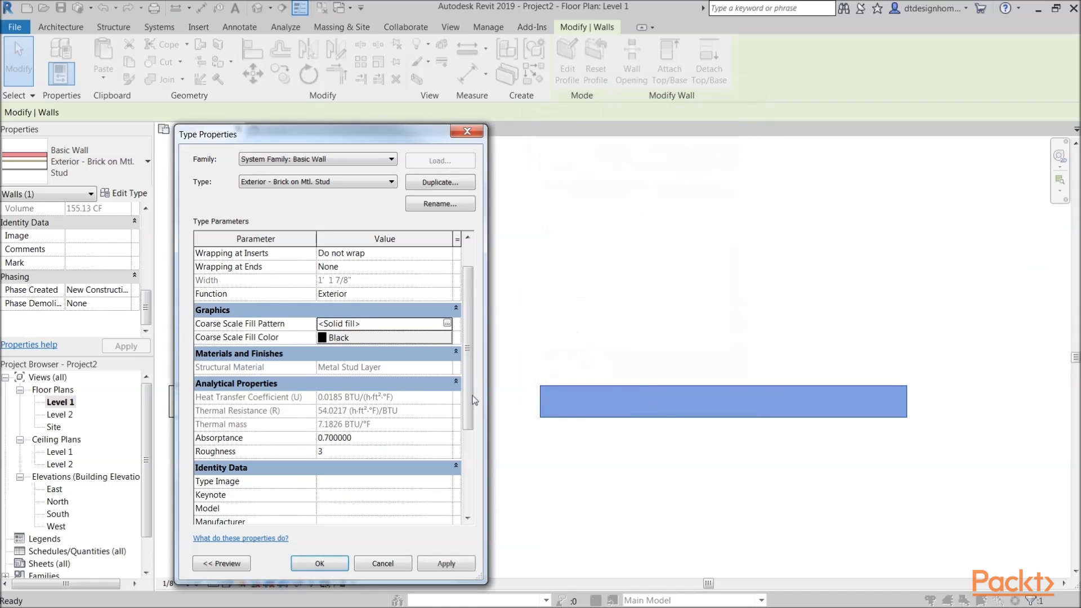
Set the wall type's Coarse Scale Fill Color to grey RGB 128-128-128, accept the type properties and deselect the wall.
{"action": "left_click", "coordinate": [332, 338]}
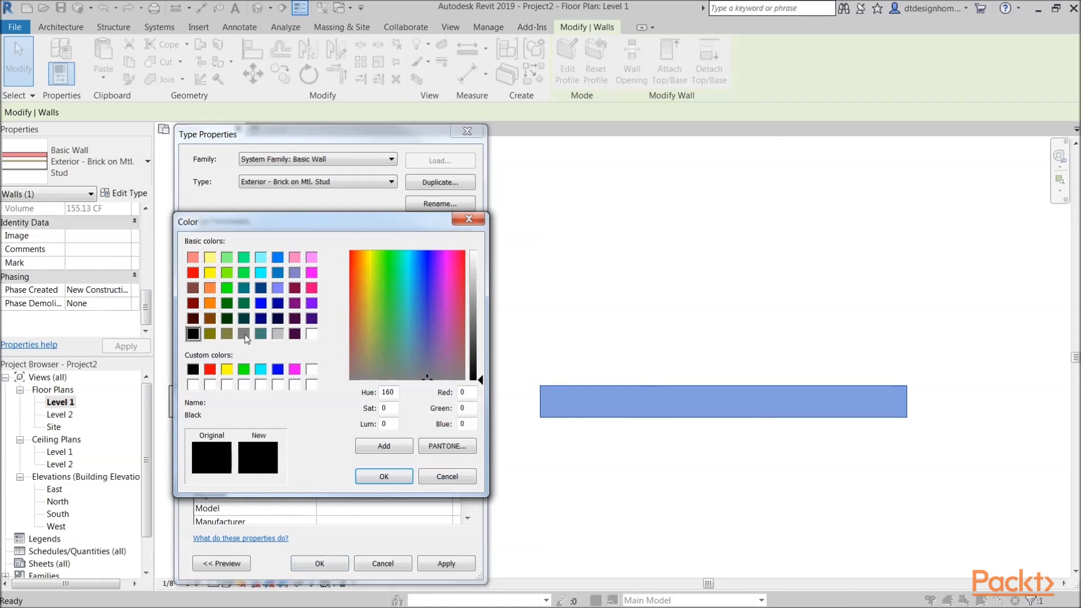
{"action": "left_click", "coordinate": [245, 334]}
{"action": "left_click", "coordinate": [377, 475]}
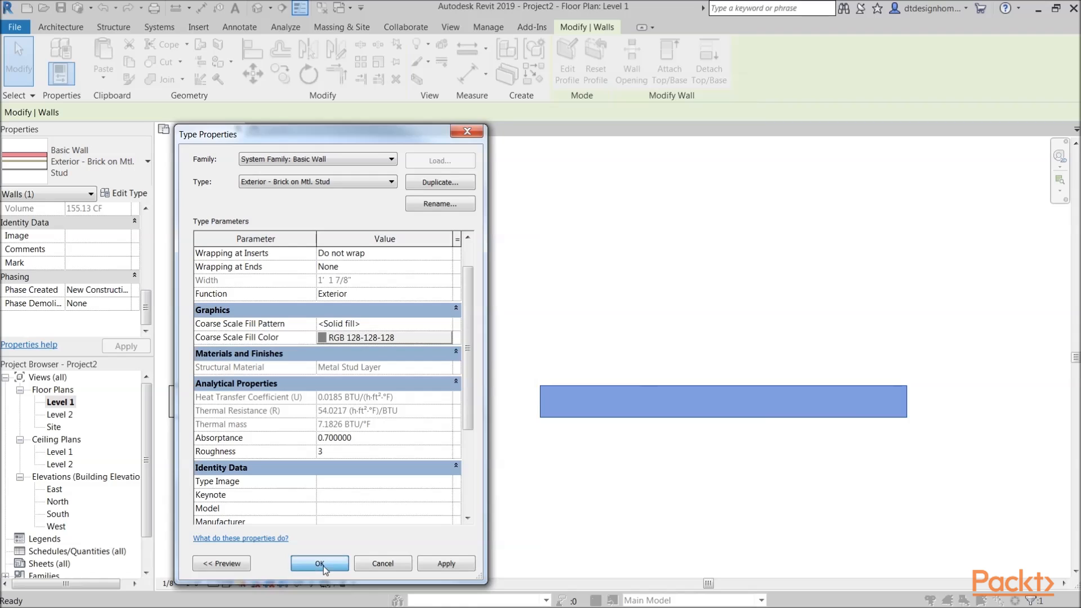
{"action": "left_click", "coordinate": [324, 566]}
{"action": "left_click", "coordinate": [463, 516]}
{"action": "scroll", "coordinate": [423, 467], "scroll_direction": "down", "scroll_amount": 2}
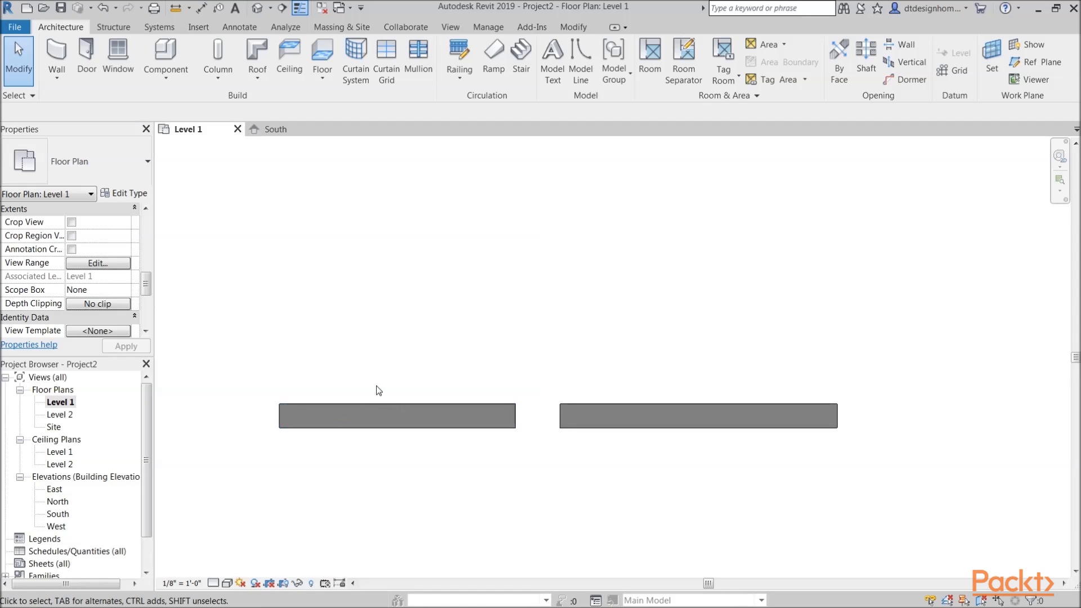
{"action": "middle_click_drag", "start_coordinate": [518, 311], "coordinate": [536, 370]}
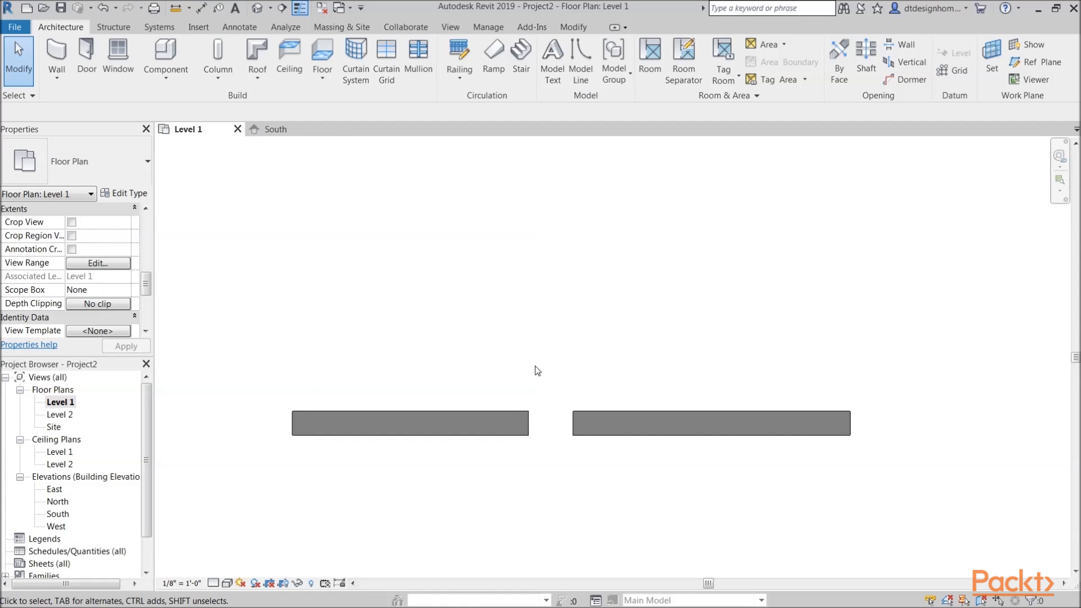
{"action": "left_click", "coordinate": [577, 431]}
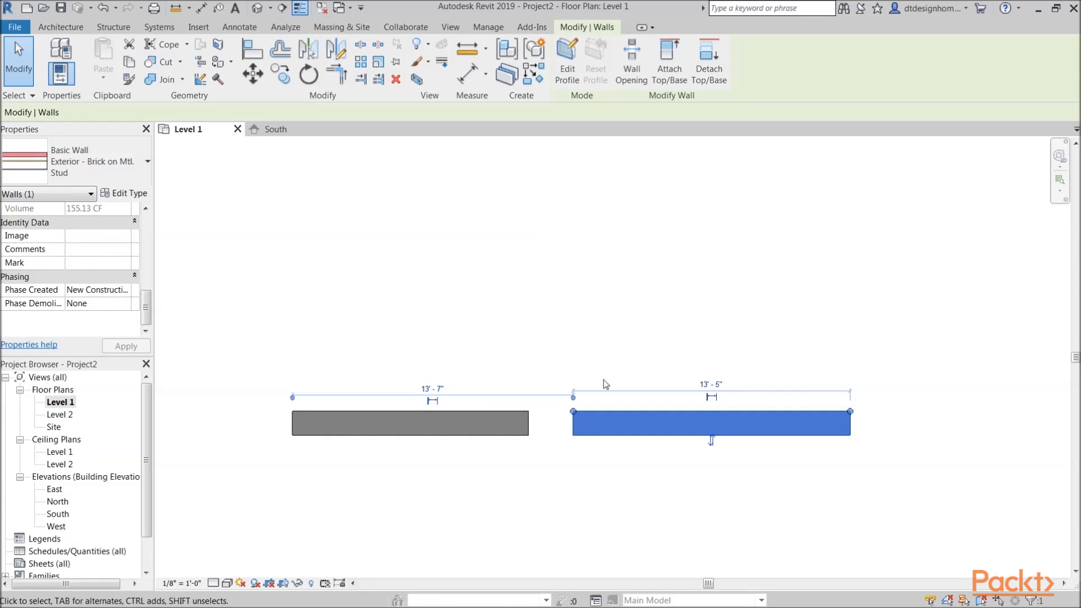
{"action": "middle_click_drag", "start_coordinate": [538, 331], "coordinate": [535, 329]}
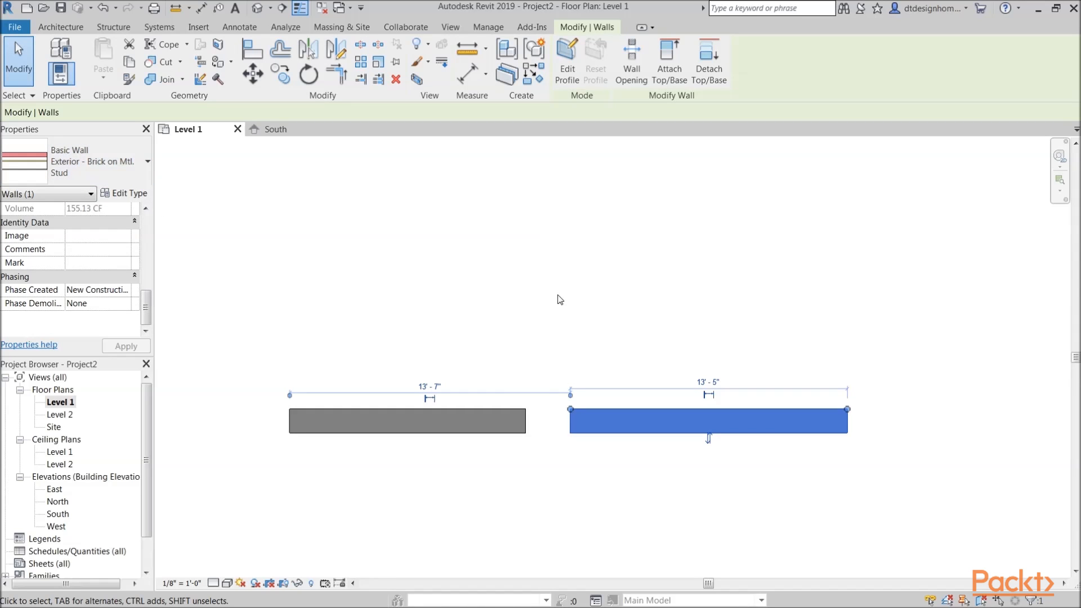
{"action": "middle_click_drag", "start_coordinate": [499, 316], "coordinate": [483, 314]}
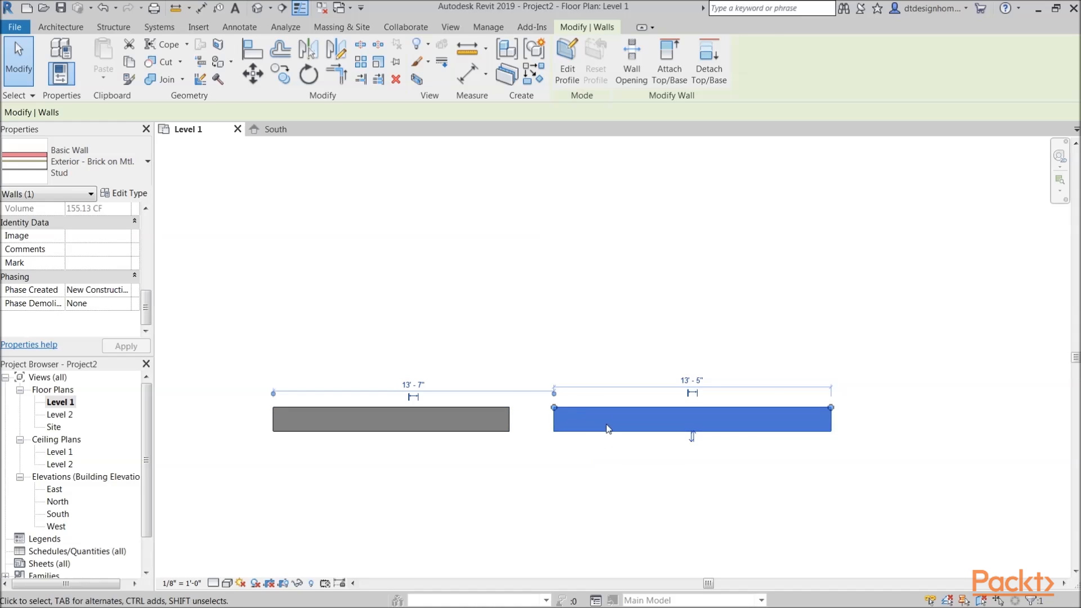
{"action": "left_click", "coordinate": [529, 473]}
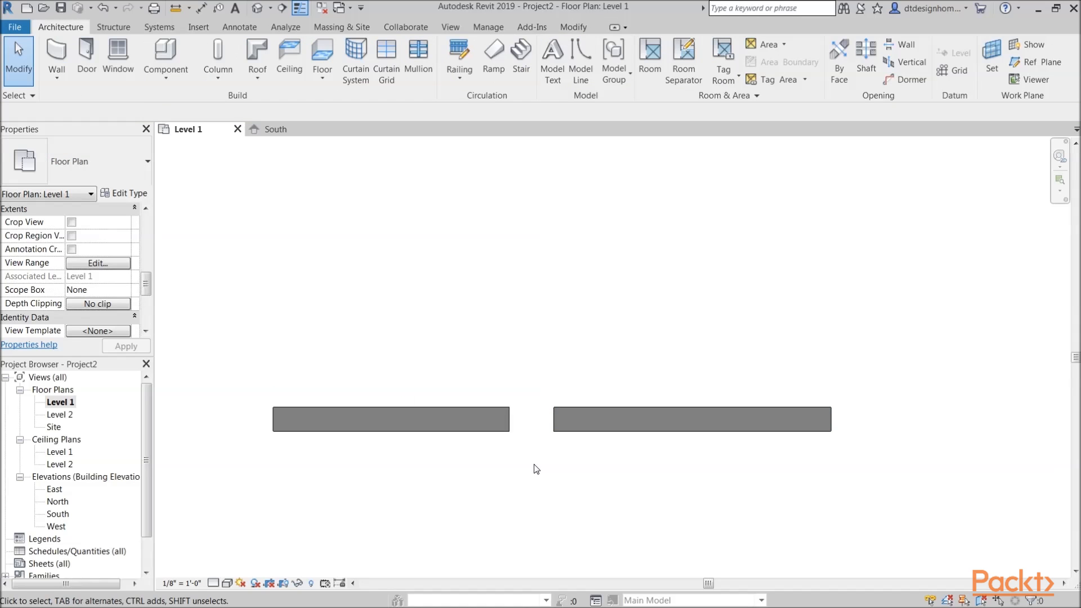